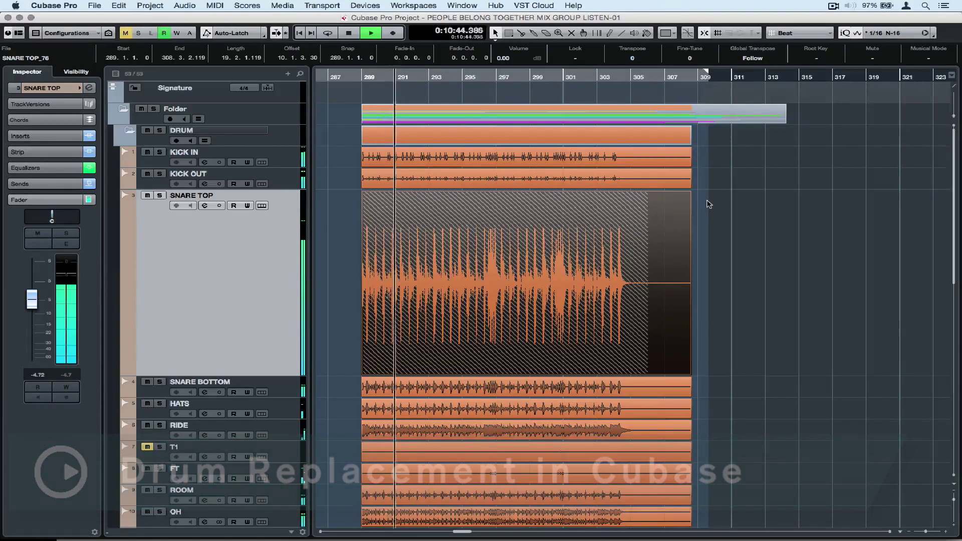
- Enlarge the KICK IN track and open its KICK IN_76 clip in the Sample Editor
{"action": "left_click", "coordinate": [287, 163]}
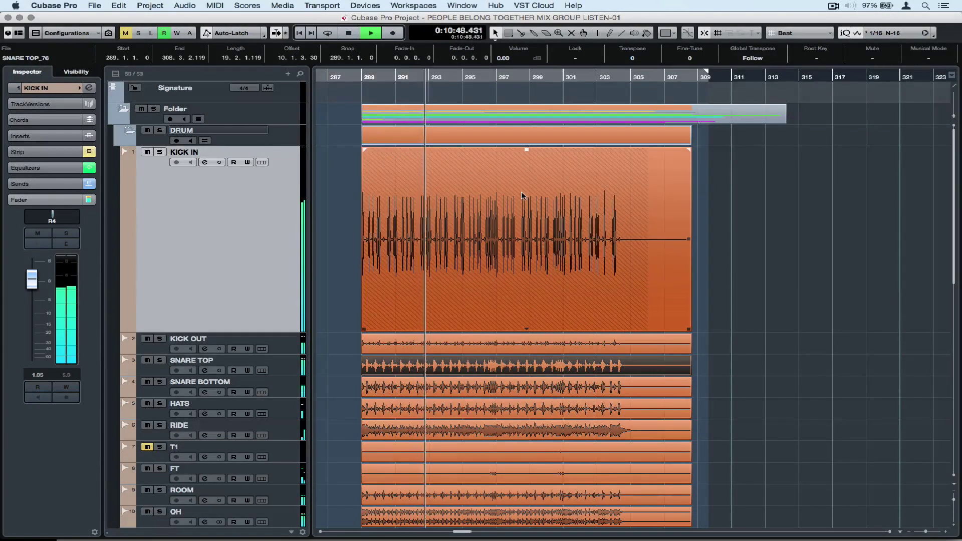
{"action": "double_click", "coordinate": [499, 204]}
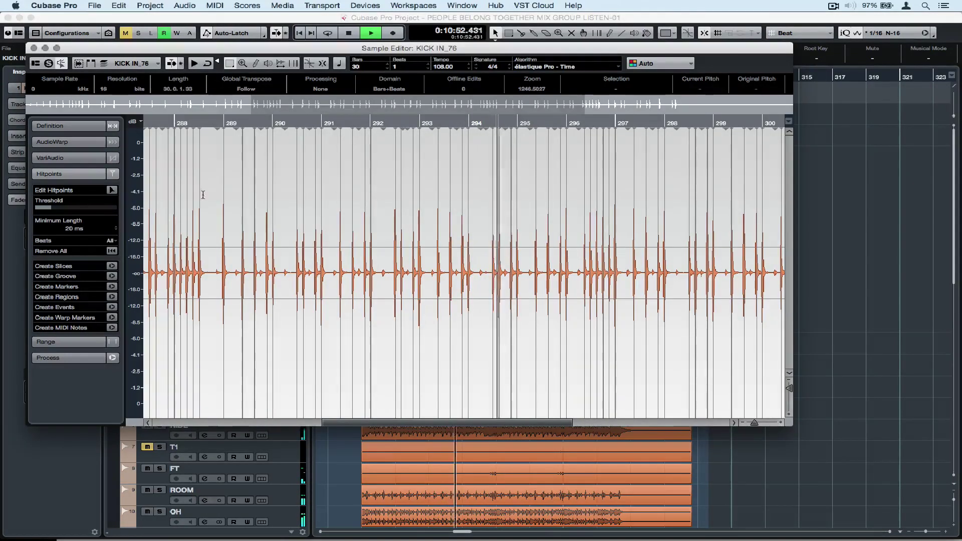
- Adjust the KICK IN hitpoint threshold so markers cover the kick hits through bar 304
{"action": "mouse_move", "coordinate": [51, 206]}
{"action": "left_mouse_down"}
{"action": "mouse_move", "coordinate": [68, 207]}
{"action": "mouse_move", "coordinate": [56, 209]}
{"action": "left_mouse_up"}
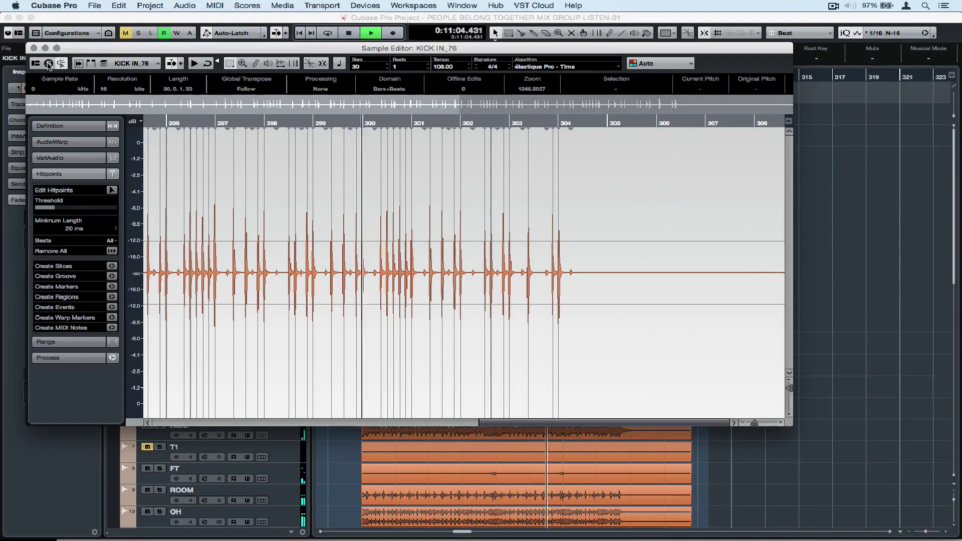
- Open the SNARE TOP recording and raise its hitpoint threshold so quieter hits are ignored
{"action": "key", "text": "super+w"}
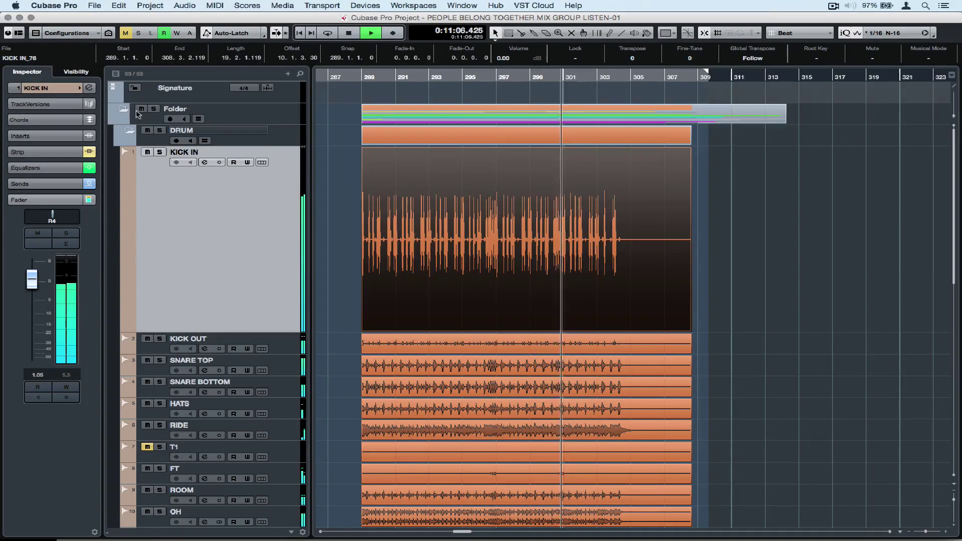
{"action": "left_click", "coordinate": [413, 364]}
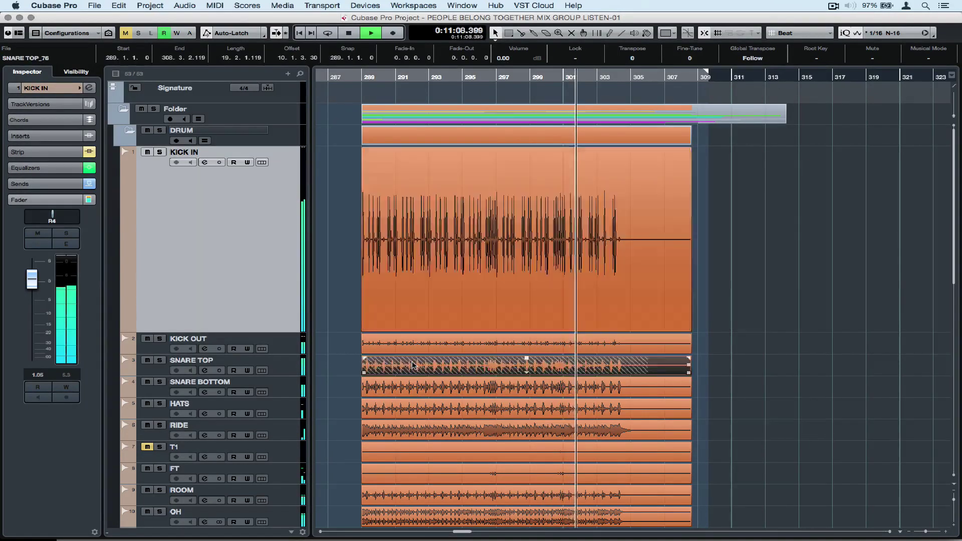
{"action": "double_click", "coordinate": [413, 365]}
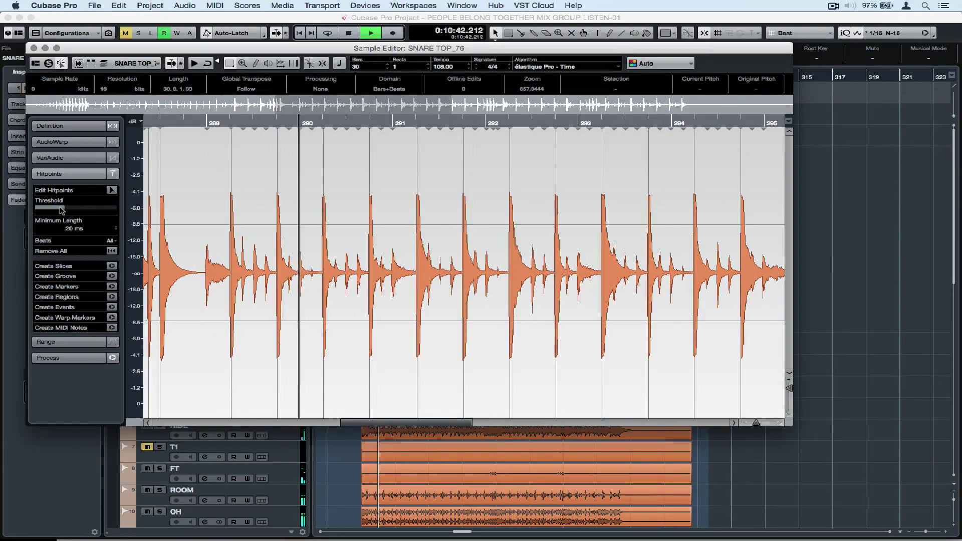
{"action": "left_click_drag", "start_coordinate": [61, 210], "coordinate": [78, 209]}
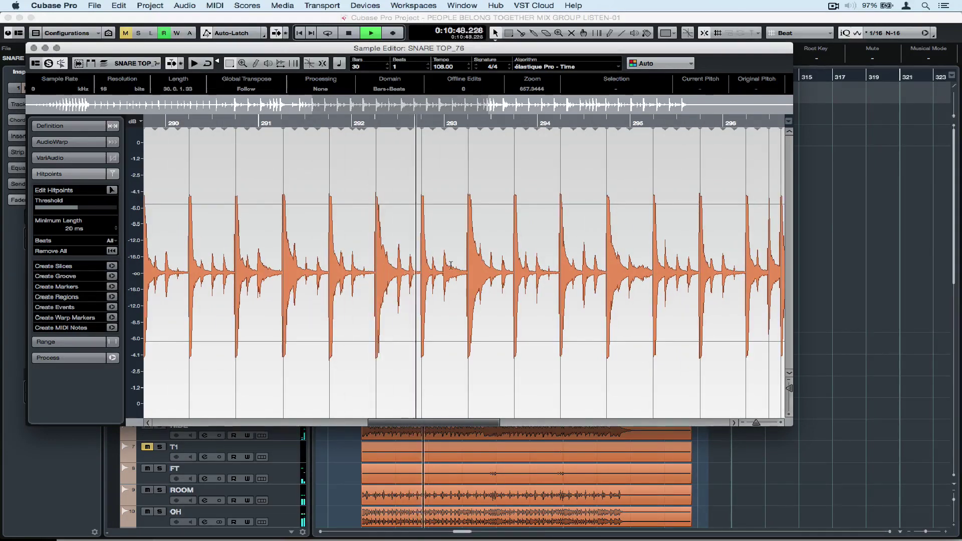
- Audition the snare hitpoints from around bar 296, then close the Sample Editor
{"action": "key", "text": "space"}
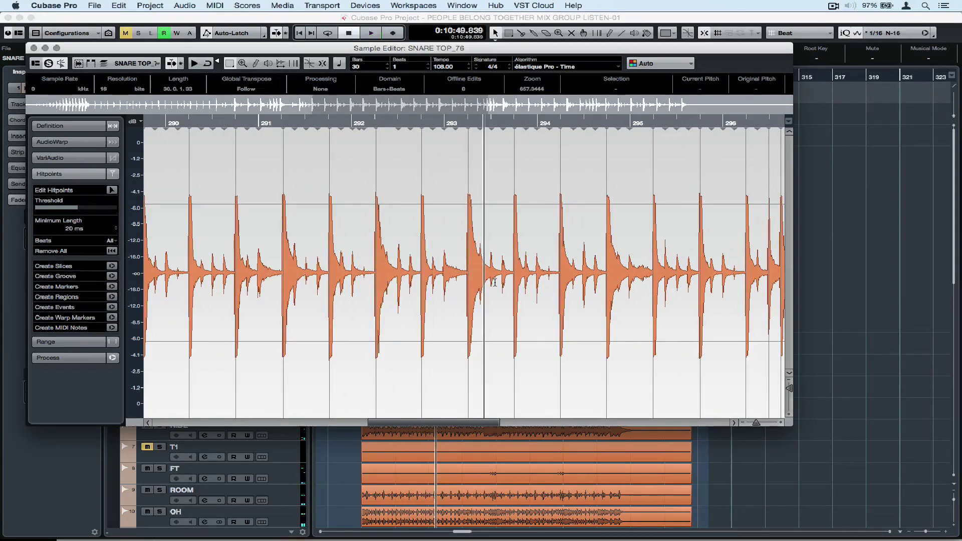
{"action": "scroll", "coordinate": [495, 282], "scroll_direction": "right", "scroll_amount": 5}
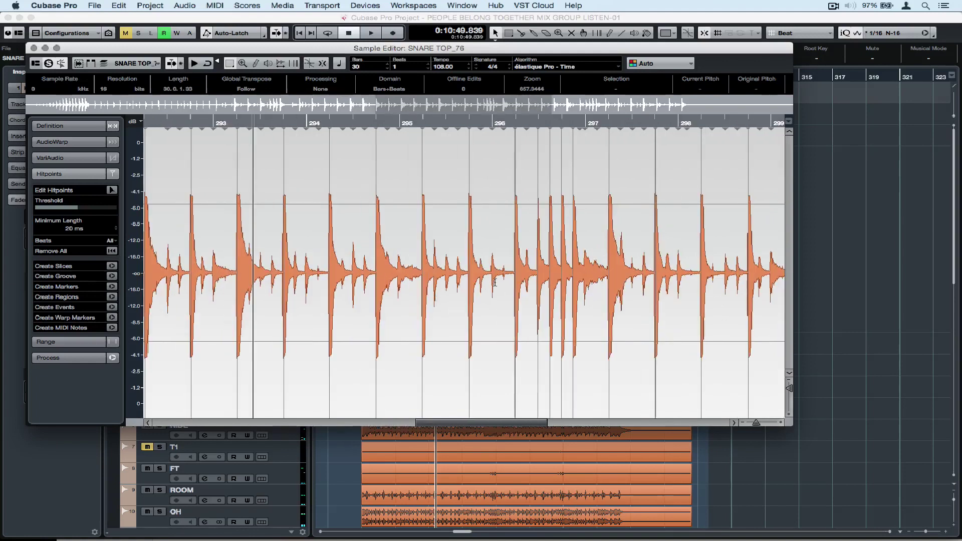
{"action": "left_click", "coordinate": [510, 125]}
{"action": "key", "text": "space"}
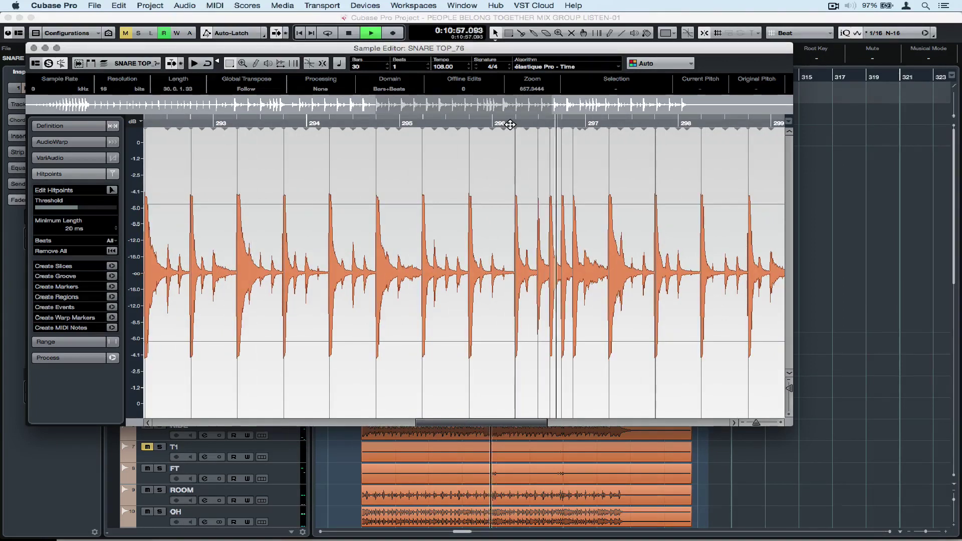
{"action": "key", "text": "space"}
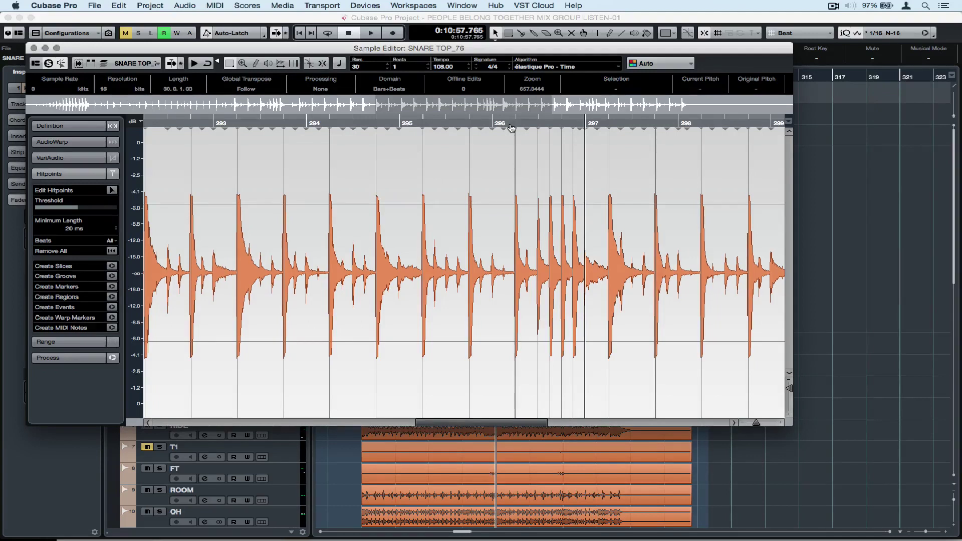
{"action": "key", "text": "super+w"}
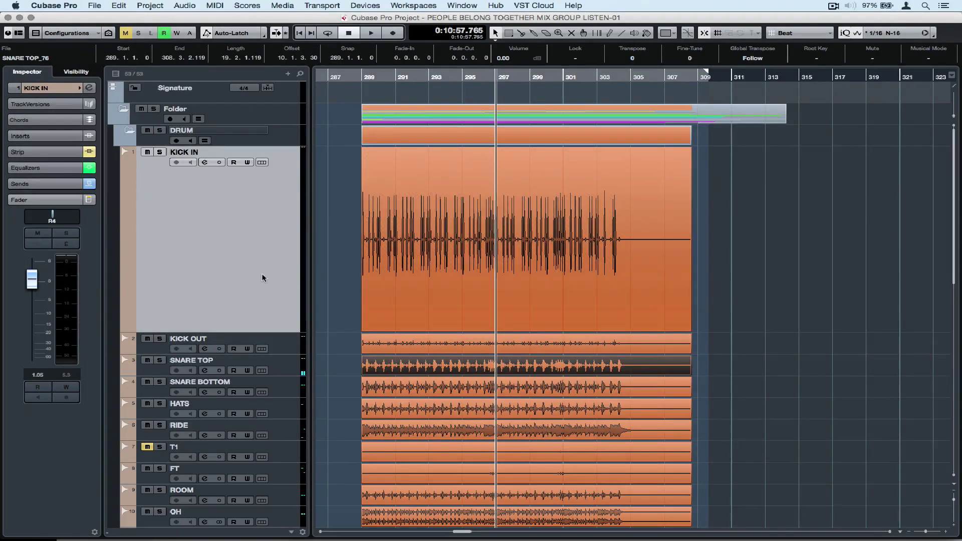
- Add an instrument track running Groove Agent from the Drum instrument category
{"action": "right_click", "coordinate": [261, 274]}
{"action": "mouse_move", "coordinate": [276, 279]}
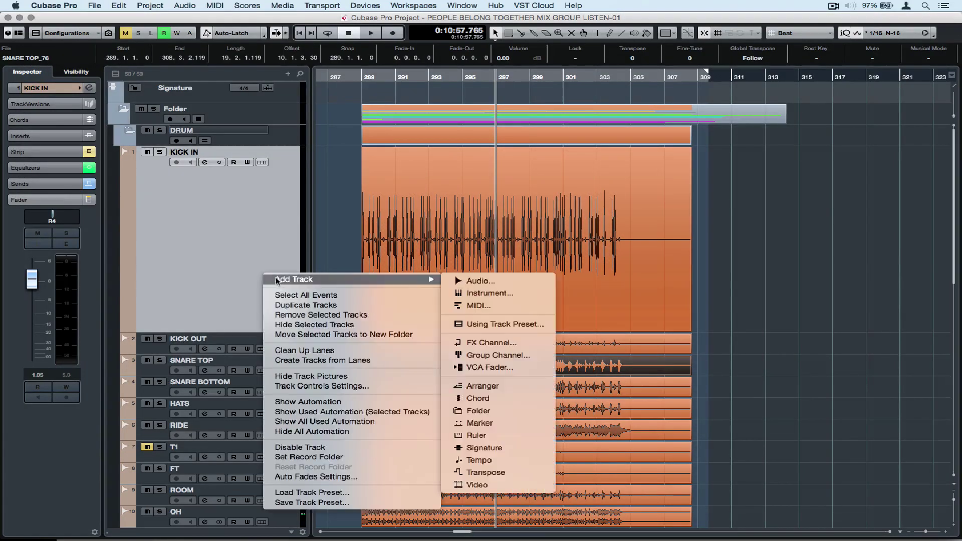
{"action": "left_click", "coordinate": [469, 294]}
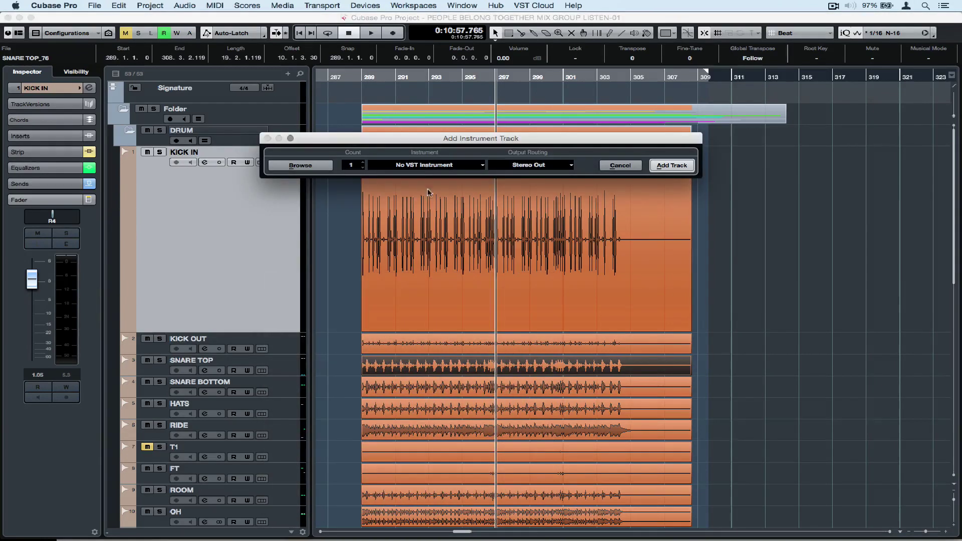
{"action": "left_click", "coordinate": [414, 166]}
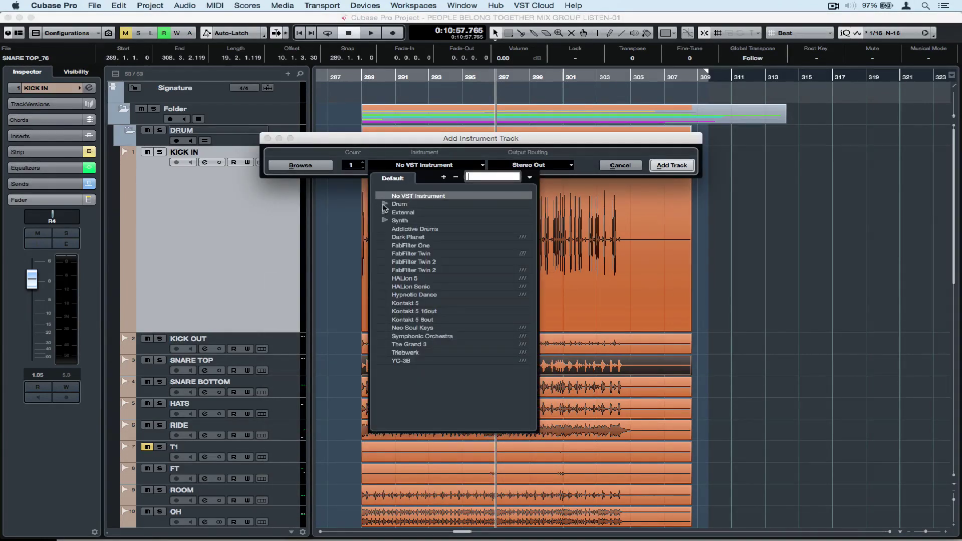
{"action": "left_click", "coordinate": [384, 204]}
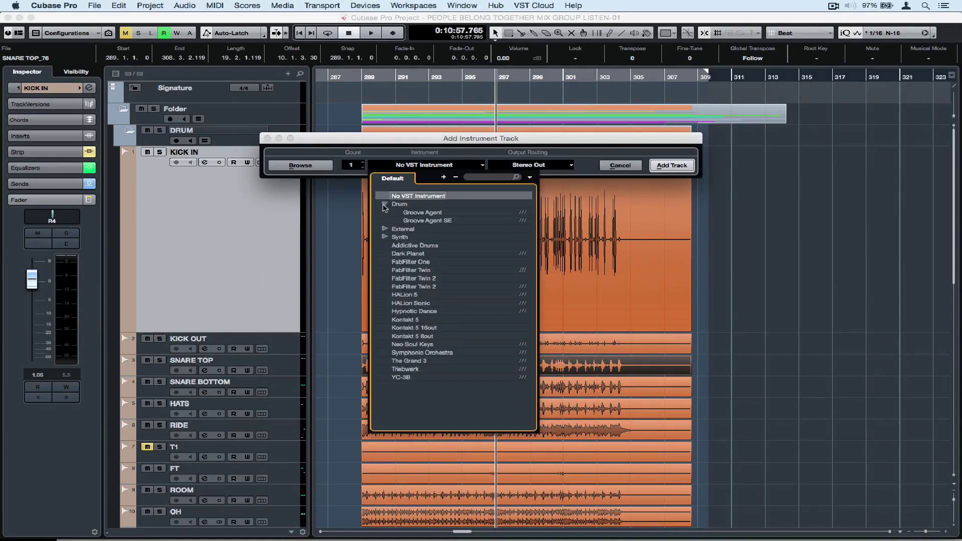
{"action": "left_click", "coordinate": [420, 214]}
{"action": "key", "text": "Return"}
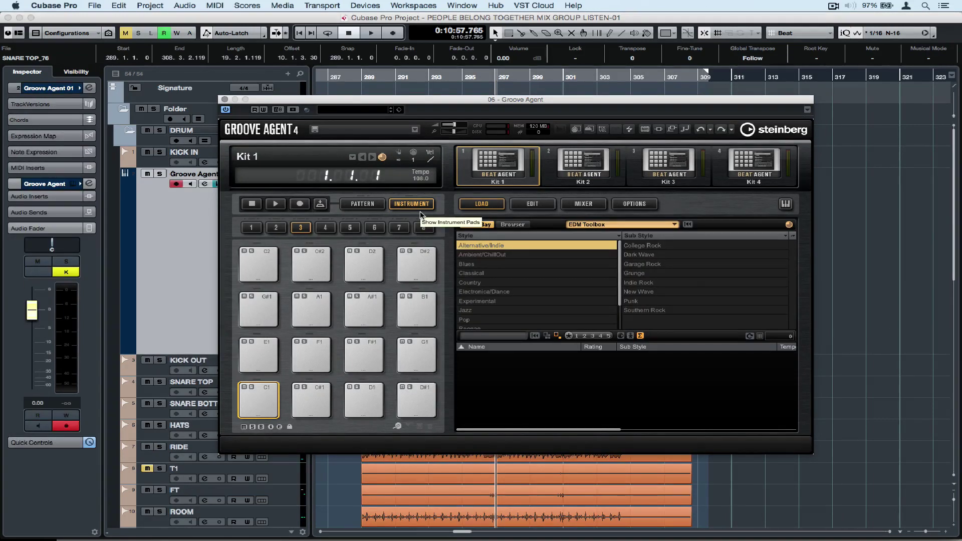
- Browse kit presets for the Kit 1 slot and load the Big & Beefy kit
{"action": "right_click", "coordinate": [497, 172]}
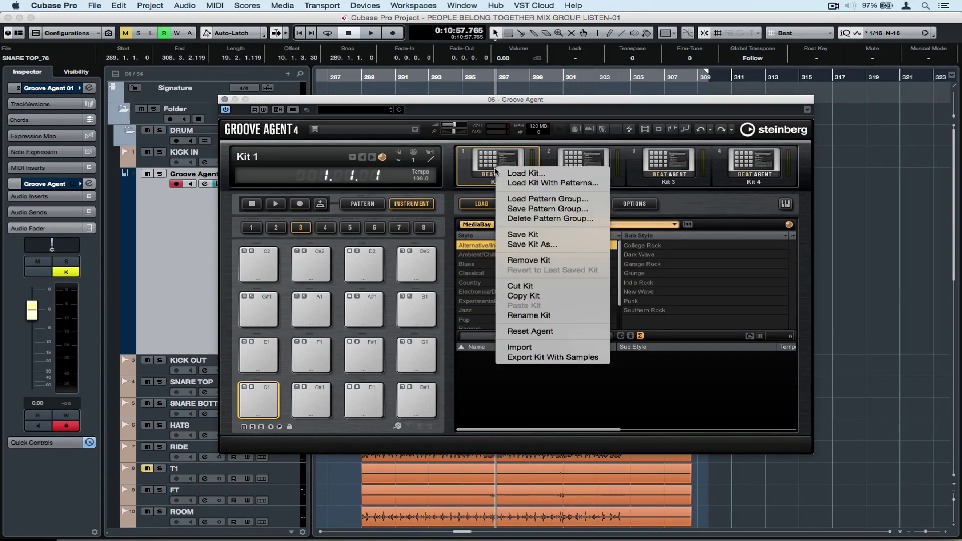
{"action": "left_click", "coordinate": [510, 175]}
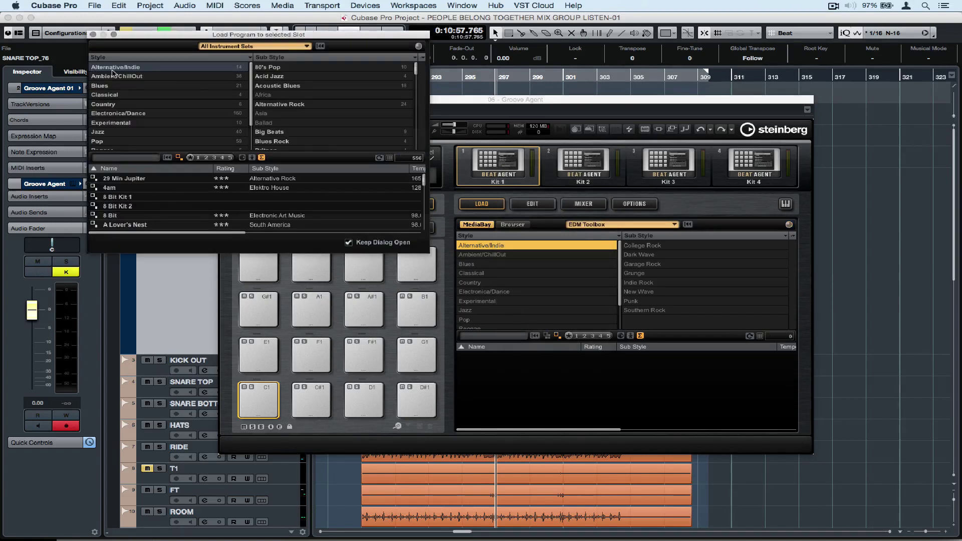
{"action": "scroll", "coordinate": [125, 201], "scroll_direction": "down", "scroll_amount": 3}
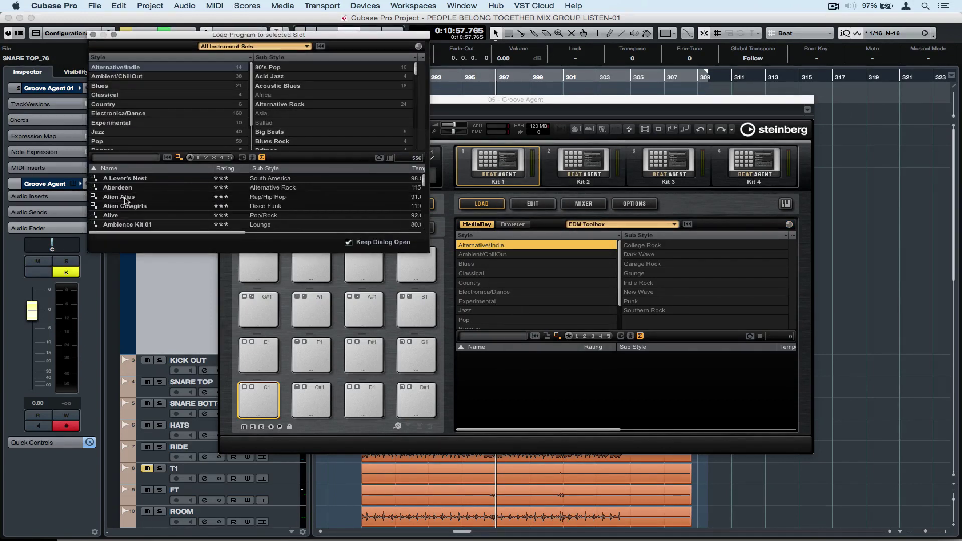
{"action": "scroll", "coordinate": [125, 201], "scroll_direction": "down", "scroll_amount": 10}
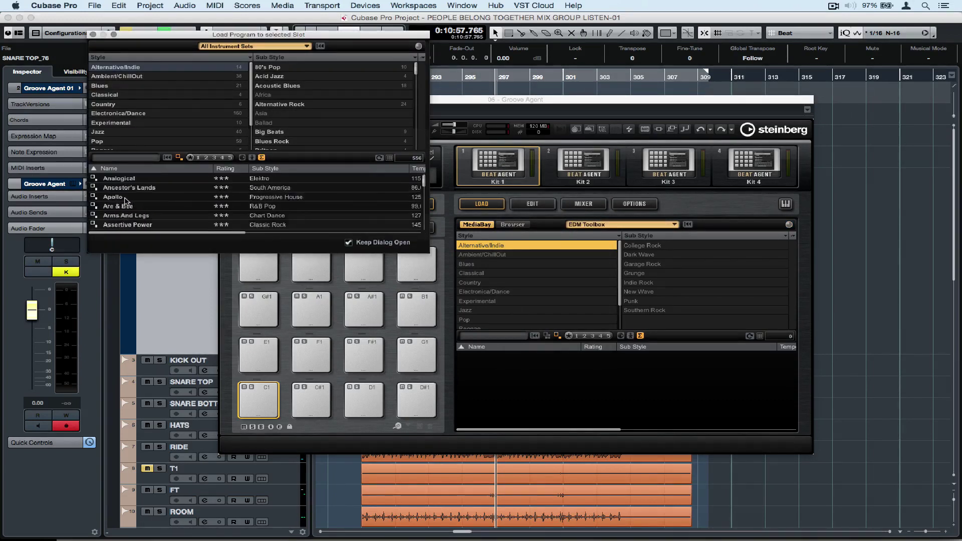
{"action": "scroll", "coordinate": [124, 200], "scroll_direction": "down", "scroll_amount": 3}
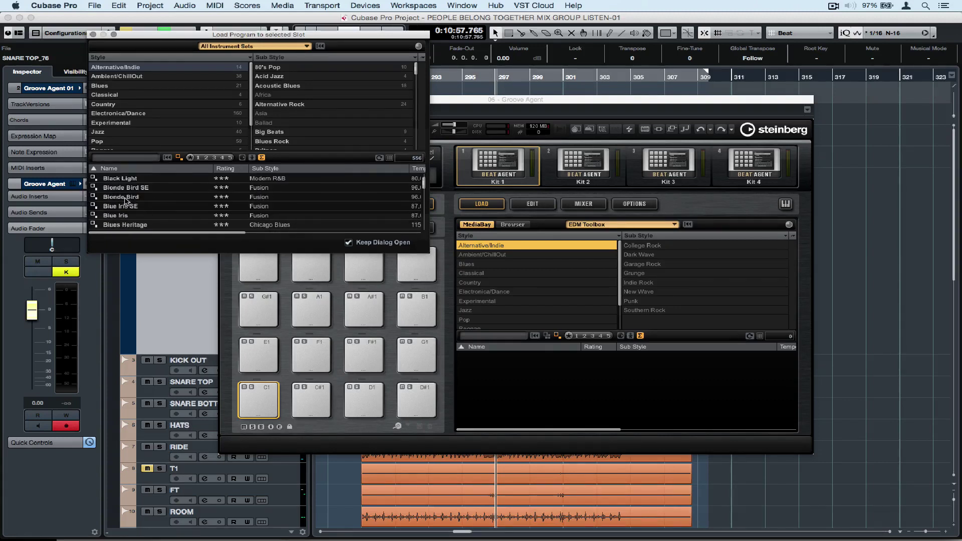
{"action": "scroll", "coordinate": [126, 200], "scroll_direction": "up", "scroll_amount": 1}
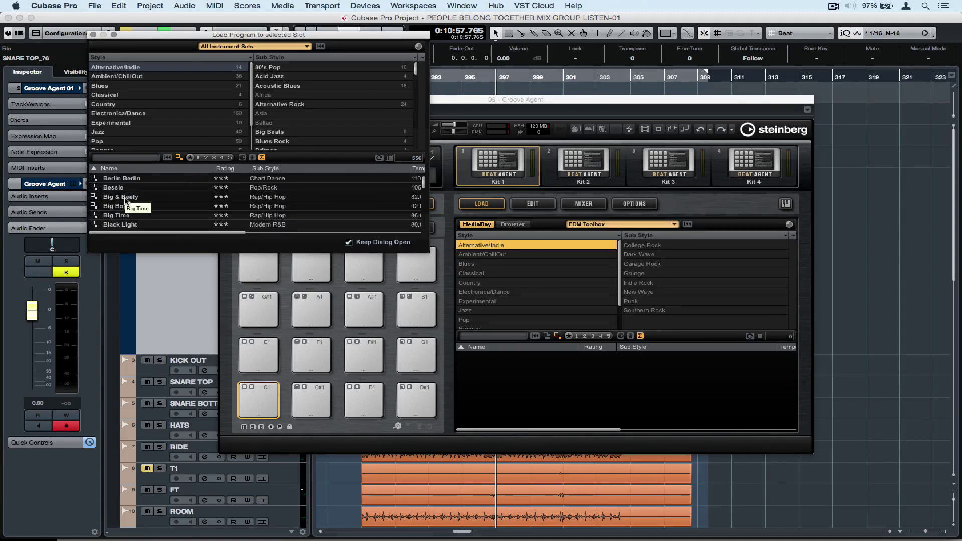
{"action": "double_click", "coordinate": [126, 198]}
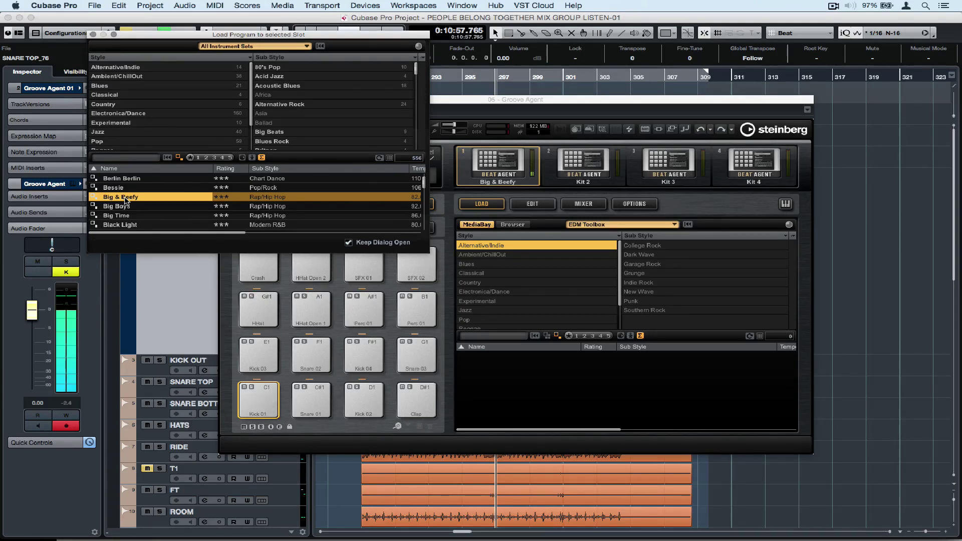
- Filter presets to Alternative/Indie and load the Stop Me If You Can kit instead
{"action": "left_click", "coordinate": [113, 67]}
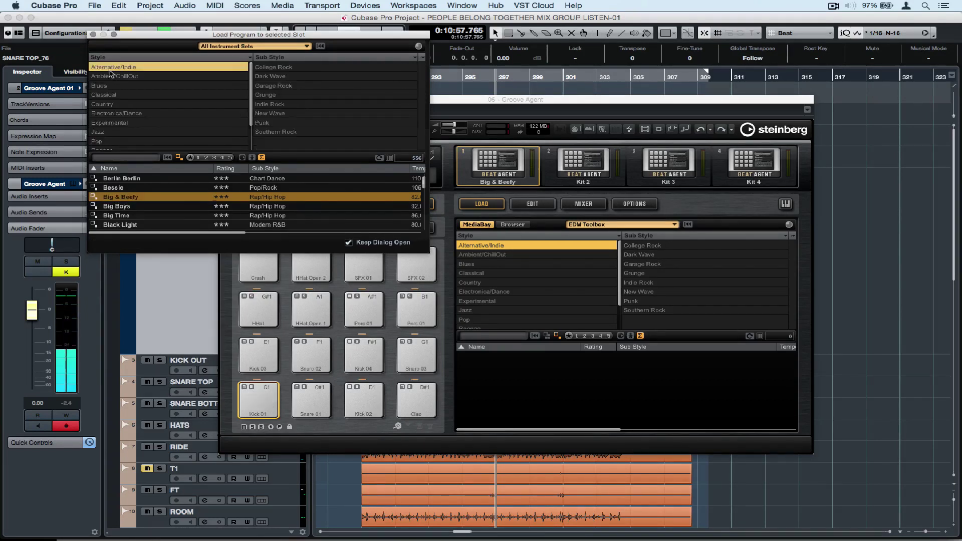
{"action": "scroll", "coordinate": [128, 200], "scroll_direction": "down", "scroll_amount": 4}
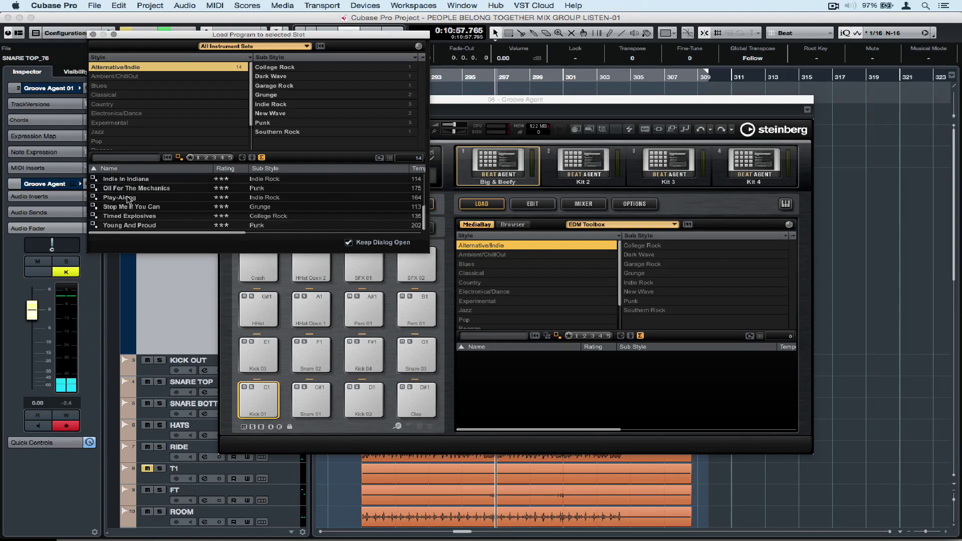
{"action": "double_click", "coordinate": [119, 208]}
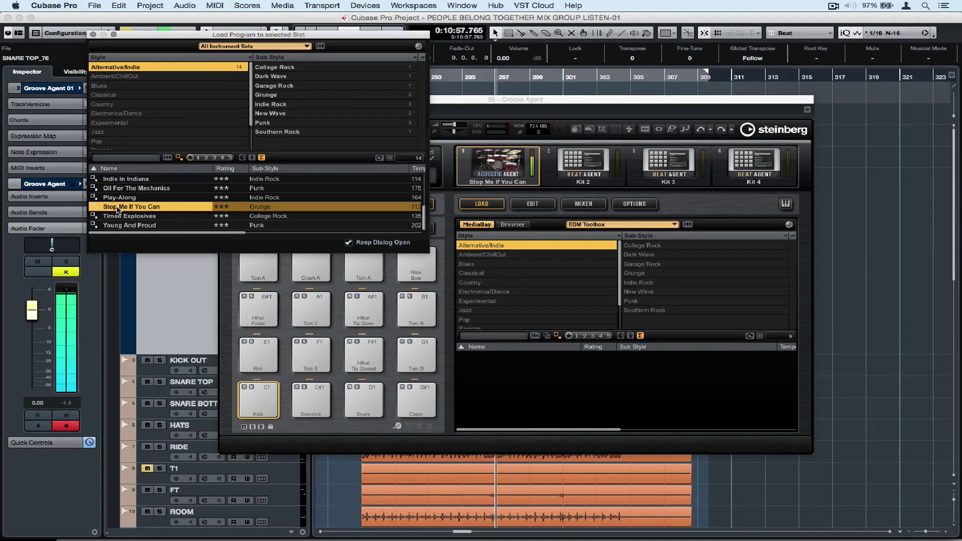
{"action": "left_click", "coordinate": [544, 105]}
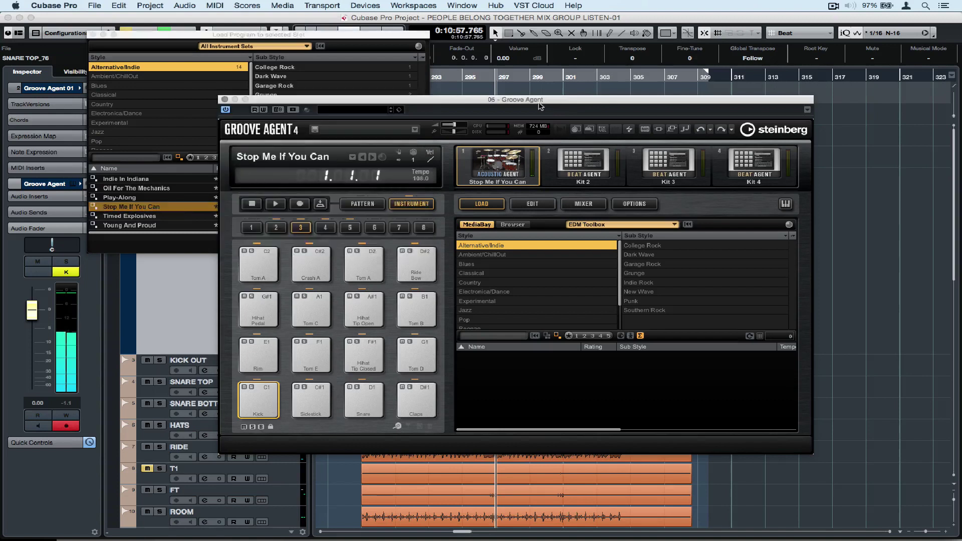
{"action": "key", "text": "super+w"}
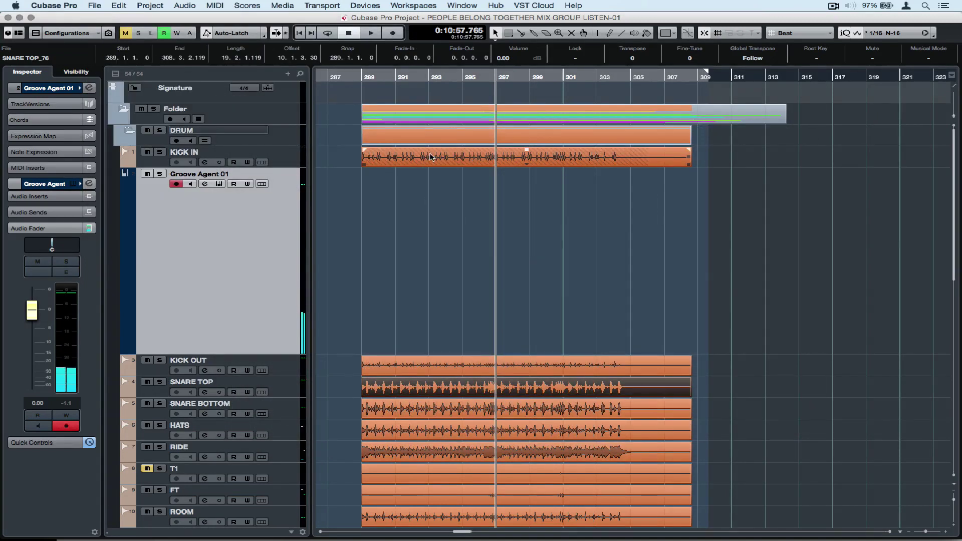
- Rename the Groove Agent 01 track to DRUM REPLACE
{"action": "double_click", "coordinate": [198, 173]}
{"action": "type", "text": "DRUM REPLACE"}
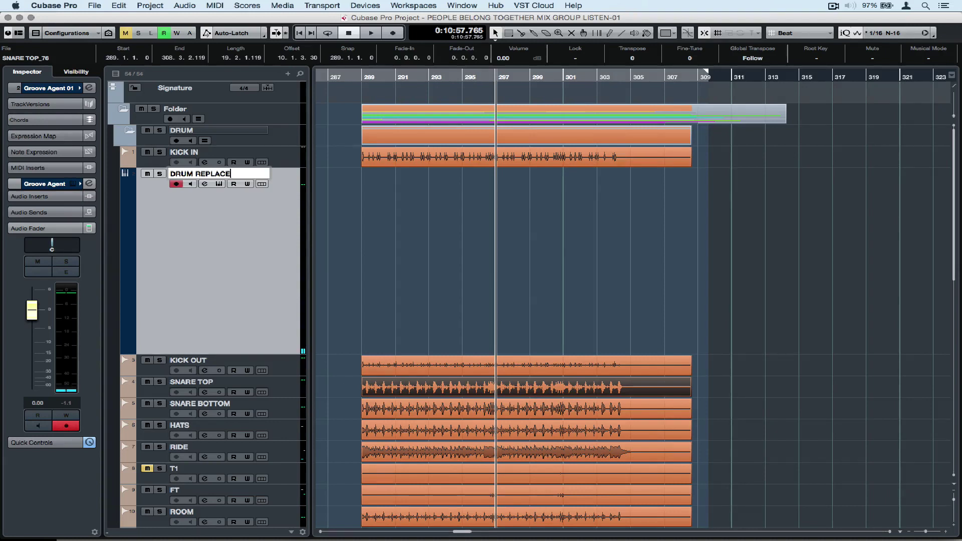
{"action": "key", "text": "Return"}
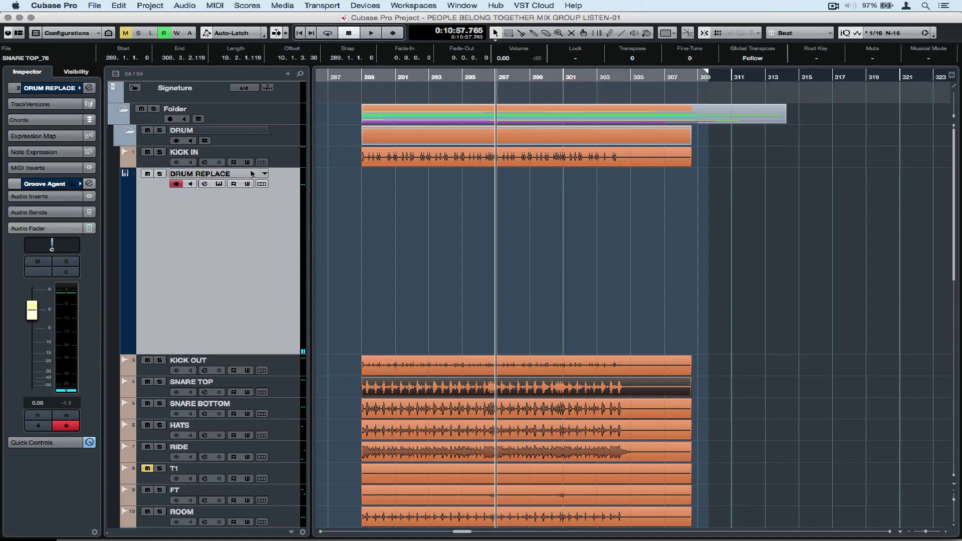
- Create MIDI notes from KICK IN hitpoints: fixed velocity 127, pitch C1, first selected track
{"action": "double_click", "coordinate": [377, 157]}
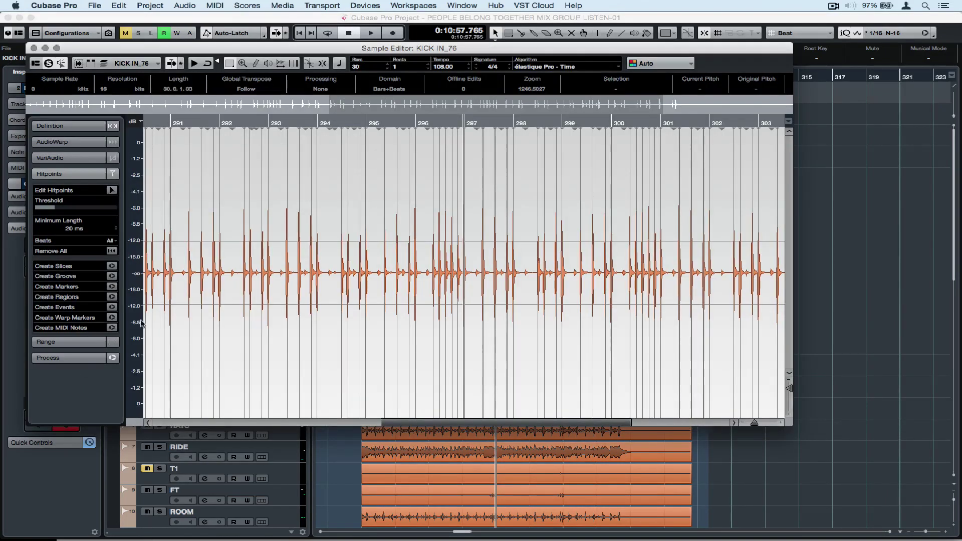
{"action": "left_click", "coordinate": [112, 328]}
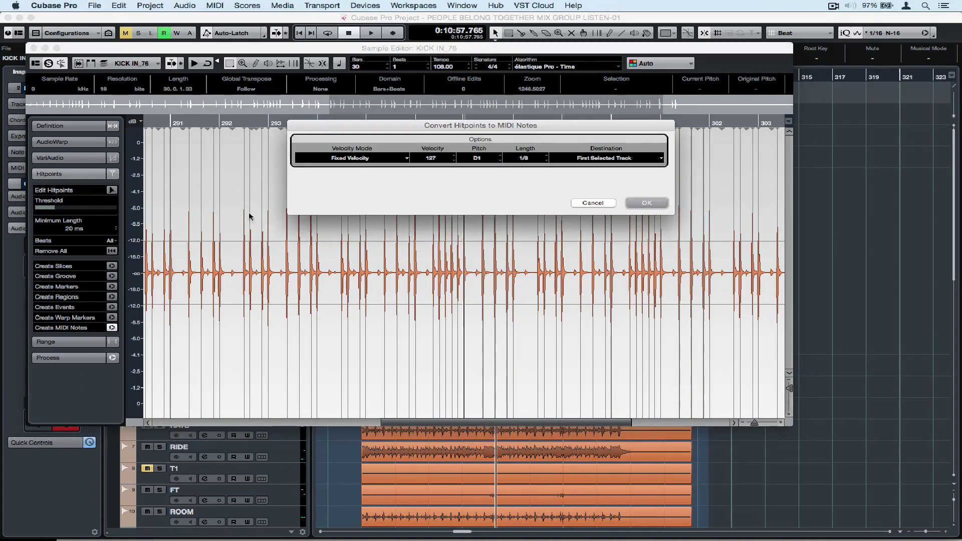
{"action": "left_click", "coordinate": [364, 161]}
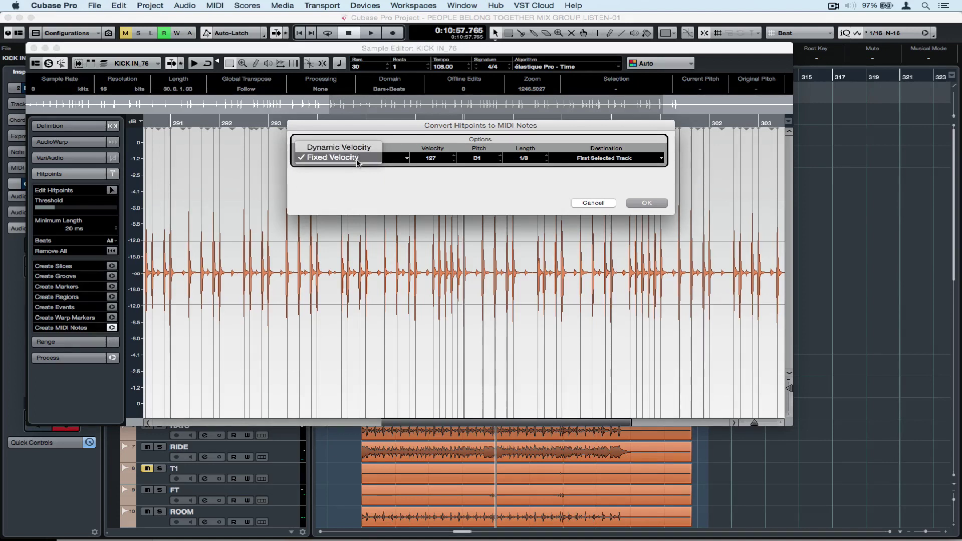
{"action": "left_click", "coordinate": [357, 158]}
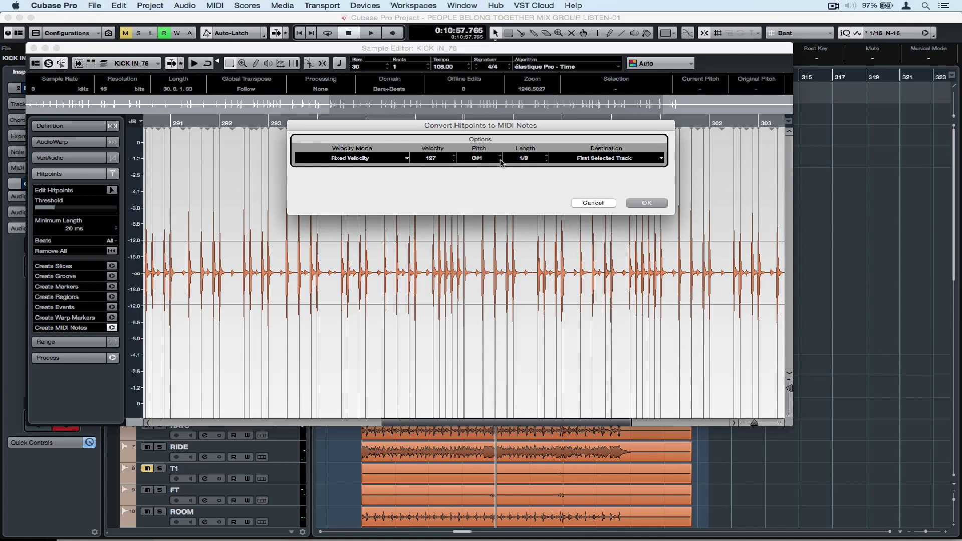
{"action": "left_click", "coordinate": [500, 160]}
{"action": "left_click", "coordinate": [575, 159]}
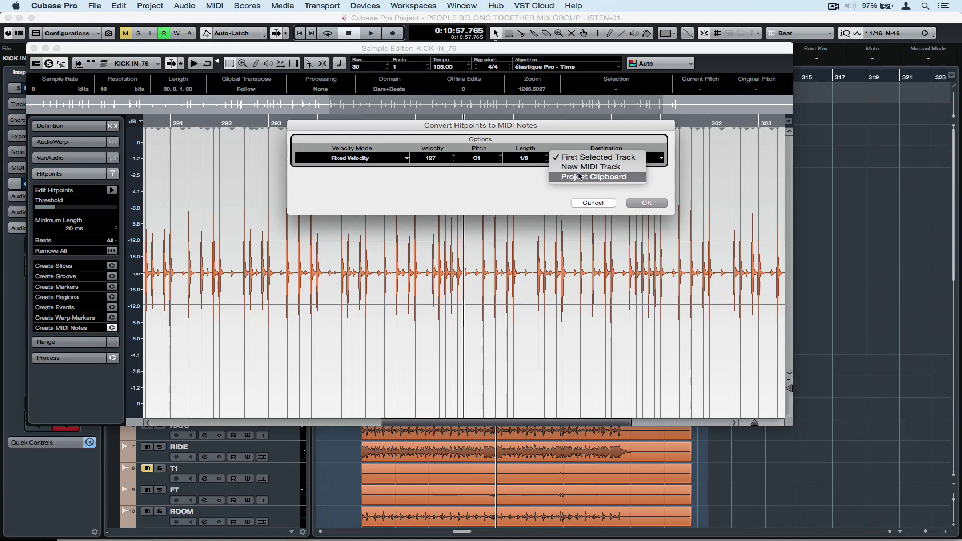
{"action": "left_click", "coordinate": [579, 177]}
{"action": "left_click", "coordinate": [586, 158]}
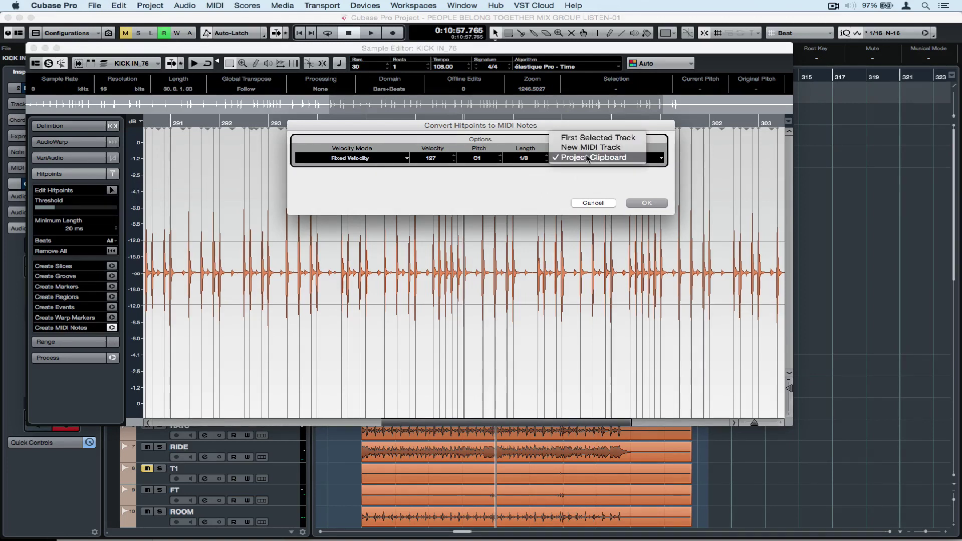
{"action": "left_click", "coordinate": [591, 136]}
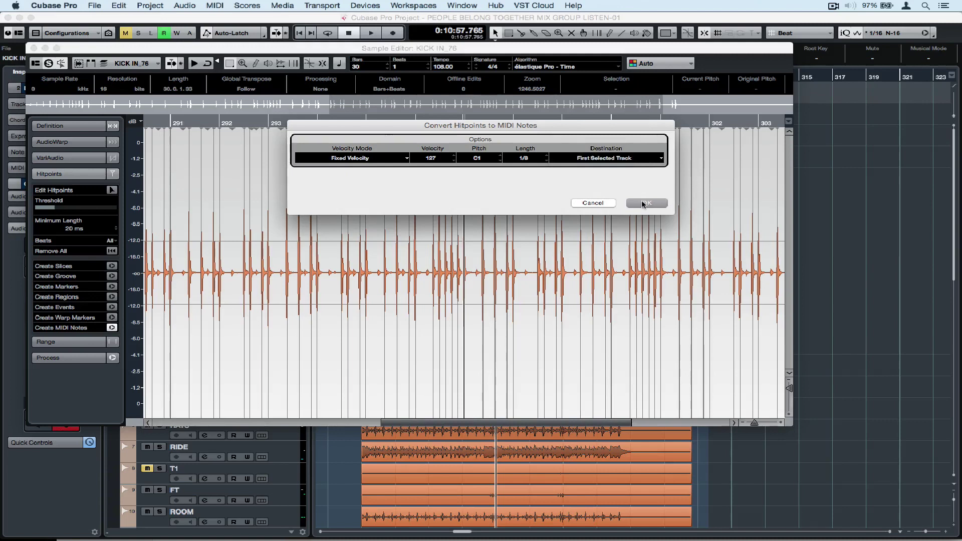
{"action": "left_click", "coordinate": [645, 203]}
- Play the new kick from the drum start, lower DRUM REPLACE to -1.91 dB, then select SNARE TOP
{"action": "key", "text": "Return"}
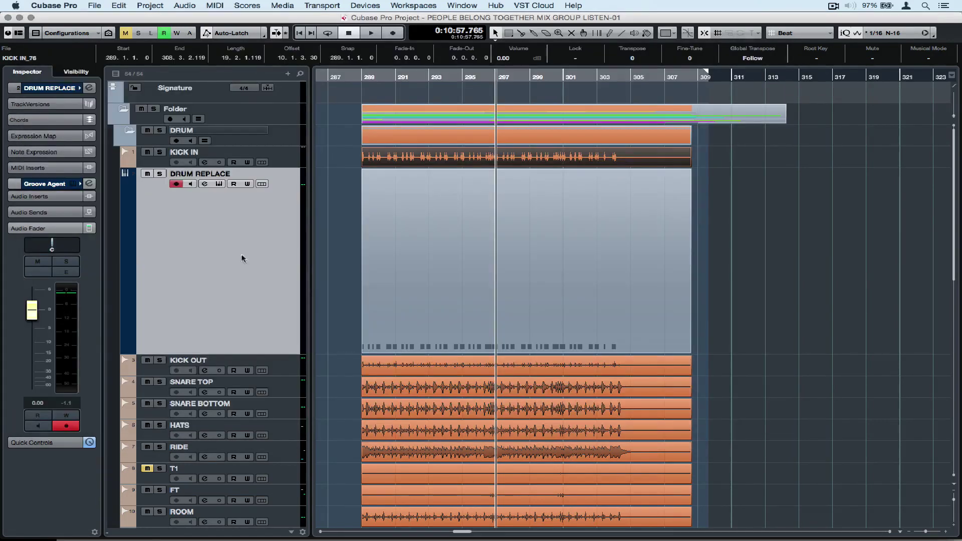
{"action": "key", "text": "l"}
{"action": "key", "text": "space"}
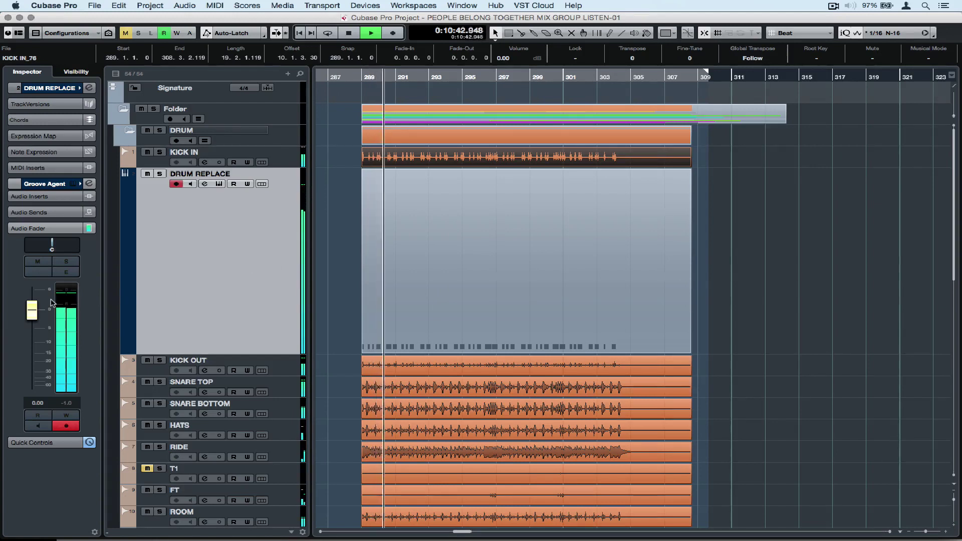
{"action": "left_click_drag", "start_coordinate": [36, 309], "coordinate": [36, 317]}
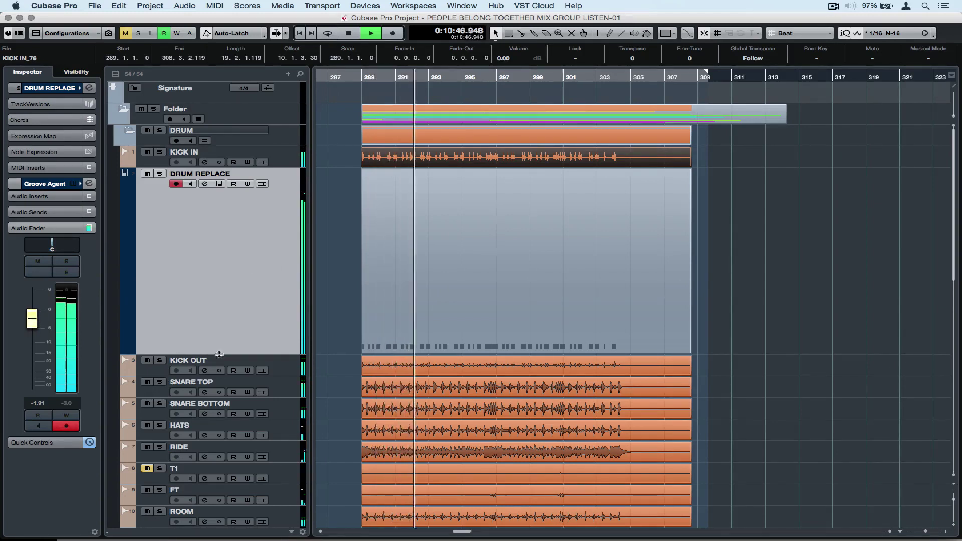
{"action": "key", "text": "space"}
{"action": "left_click", "coordinate": [298, 390]}
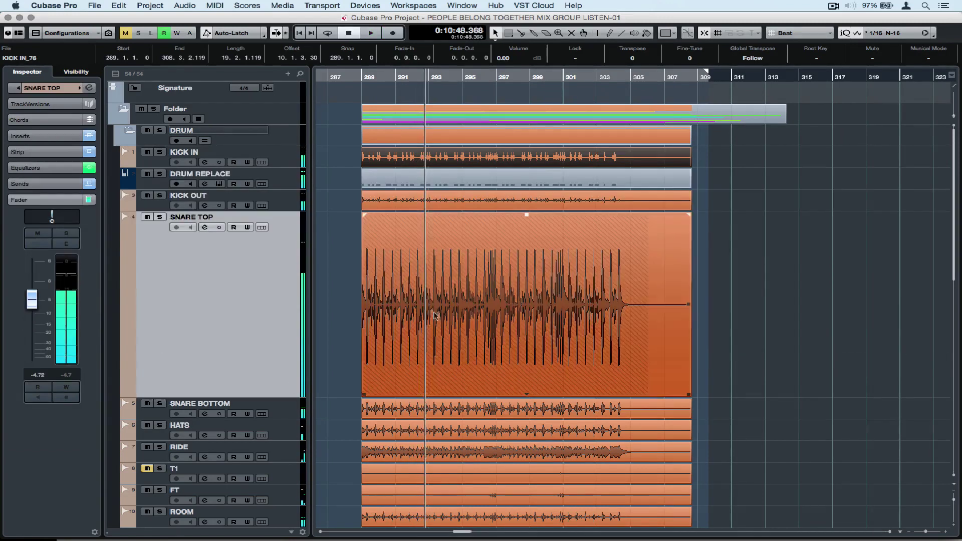
{"action": "right_click", "coordinate": [242, 321]}
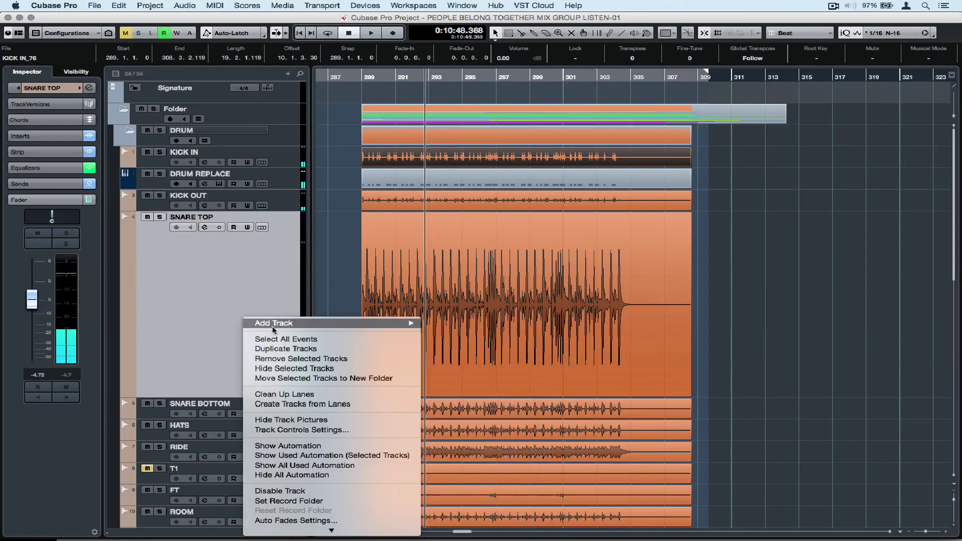
- Add another Groove Agent instrument track from the Drum instruments
{"action": "mouse_move", "coordinate": [272, 324]}
{"action": "left_click", "coordinate": [451, 336]}
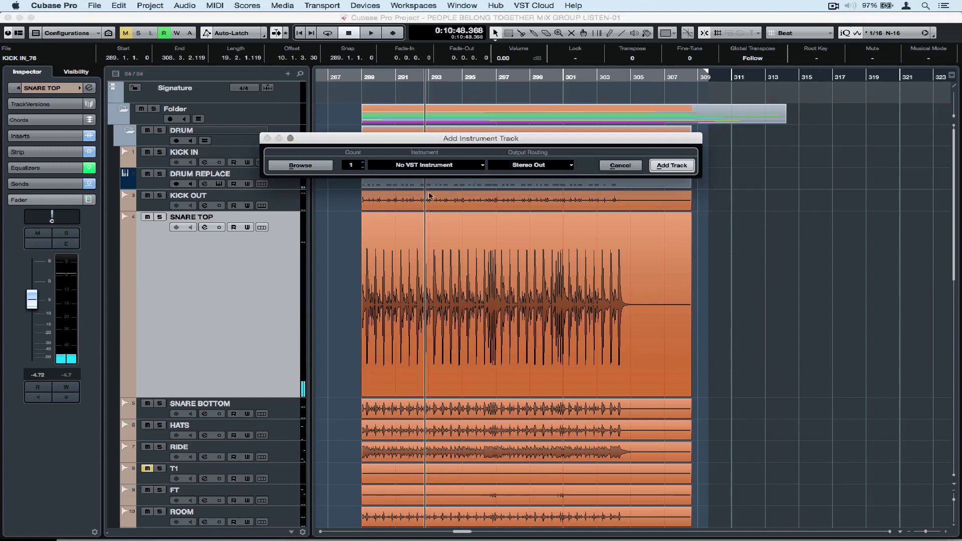
{"action": "left_click", "coordinate": [420, 165]}
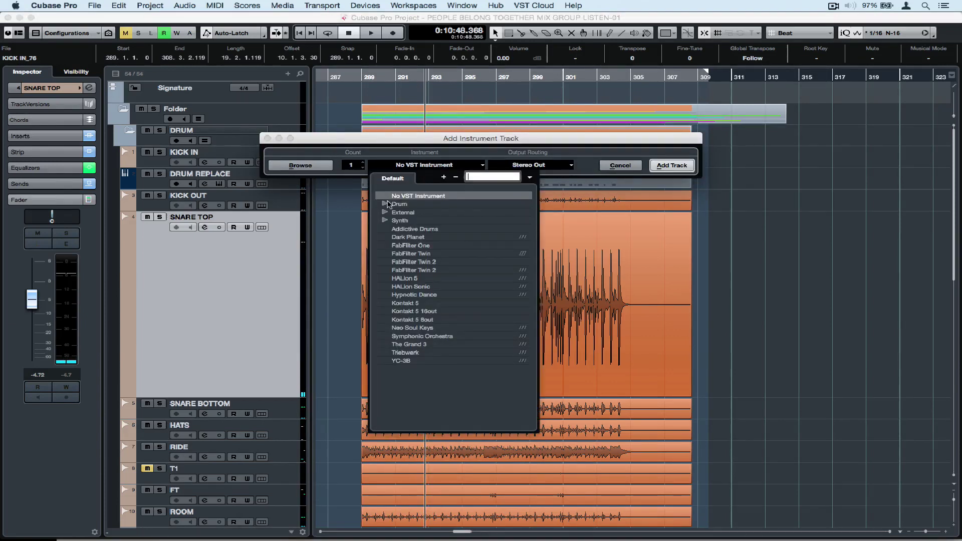
{"action": "left_click", "coordinate": [384, 203]}
{"action": "left_click", "coordinate": [422, 212]}
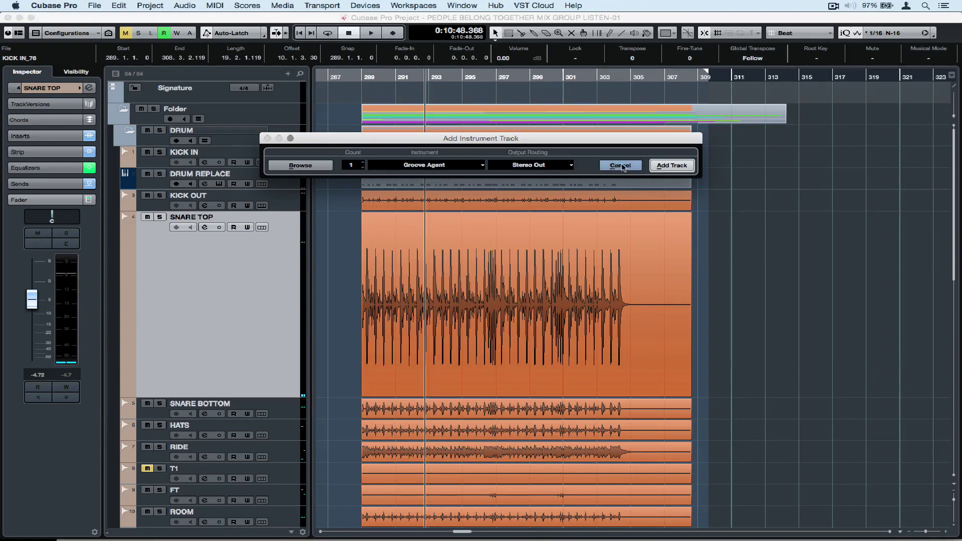
{"action": "left_click", "coordinate": [671, 165]}
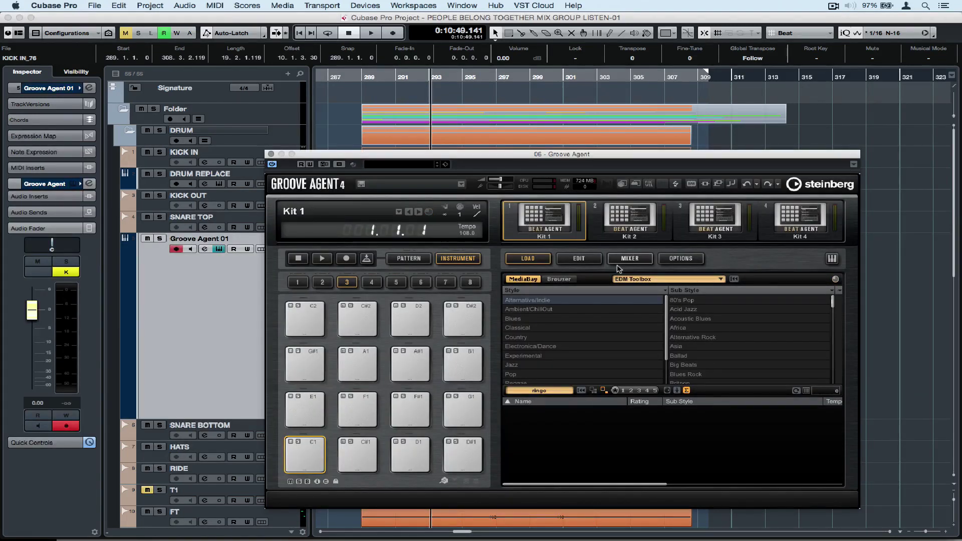
- Search All Agents for 'ringo' and load the Ringo's Sons kit
{"action": "left_click", "coordinate": [630, 279]}
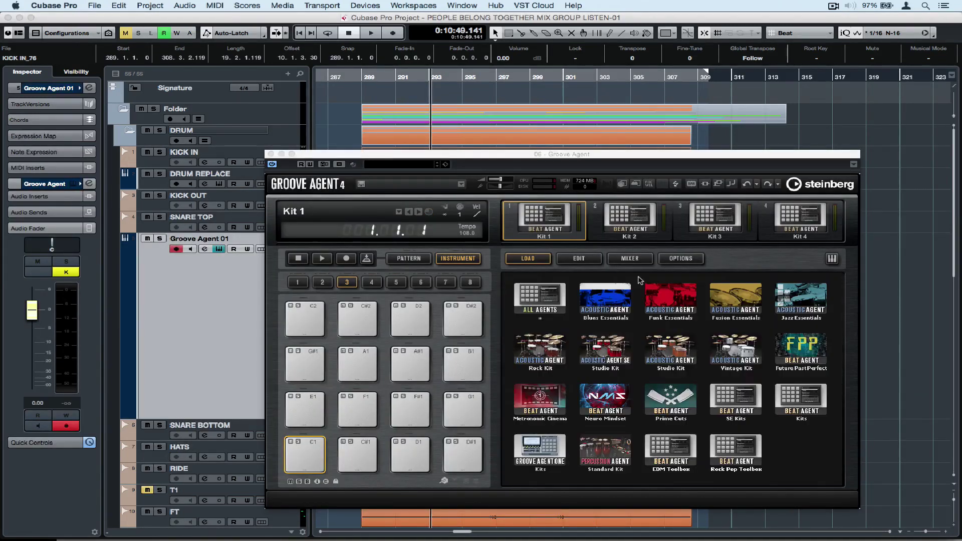
{"action": "left_click", "coordinate": [537, 299]}
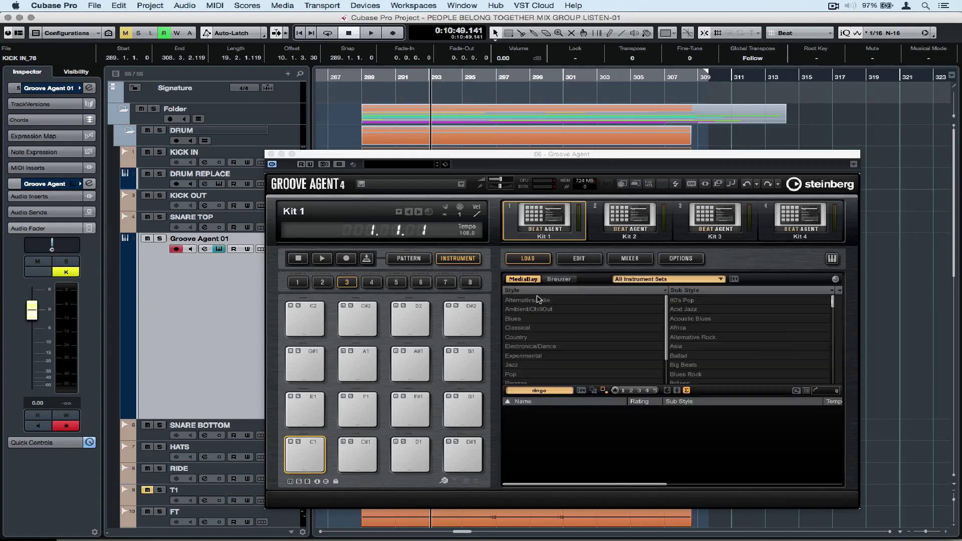
{"action": "left_click", "coordinate": [538, 392]}
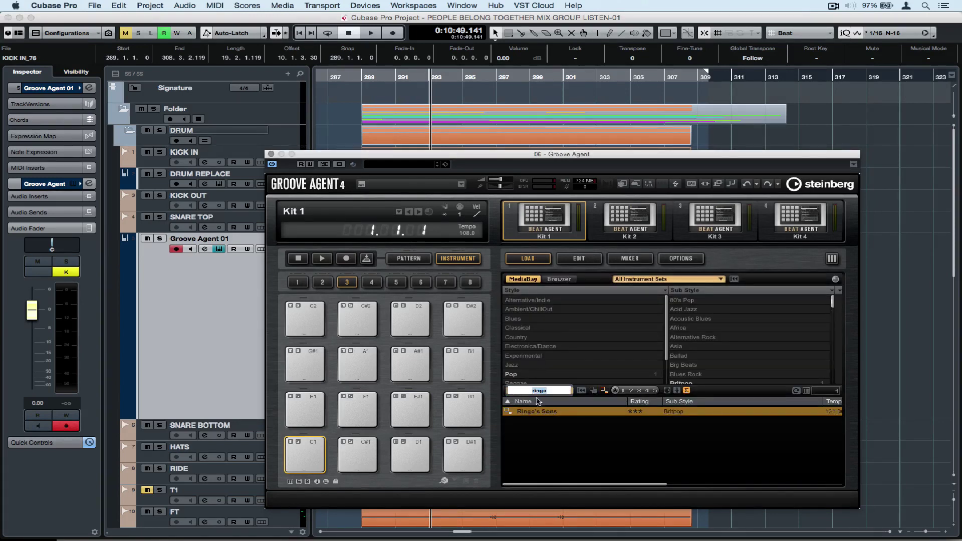
{"action": "double_click", "coordinate": [538, 411]}
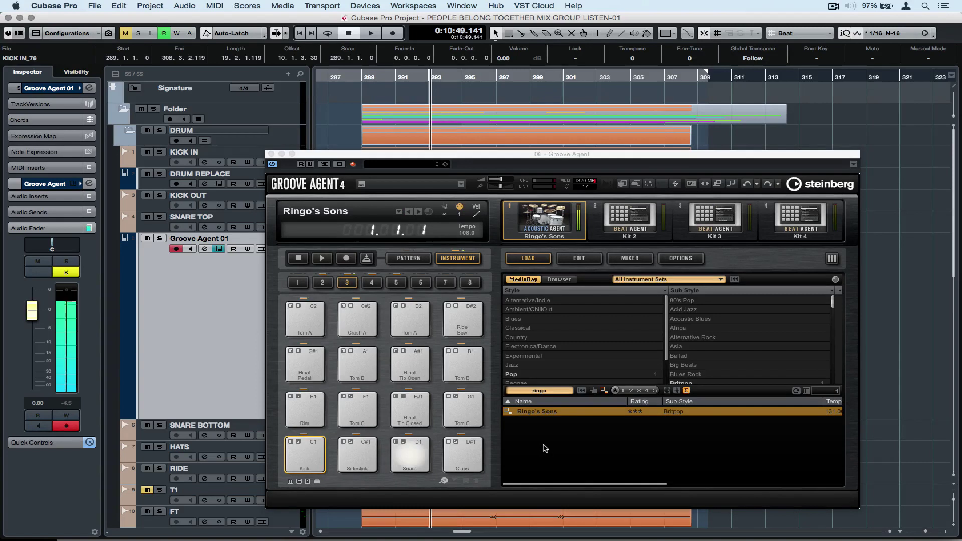
- Stop playback, close Groove Agent and open SNARE TOP in the Sample Editor
{"action": "key", "text": "space"}
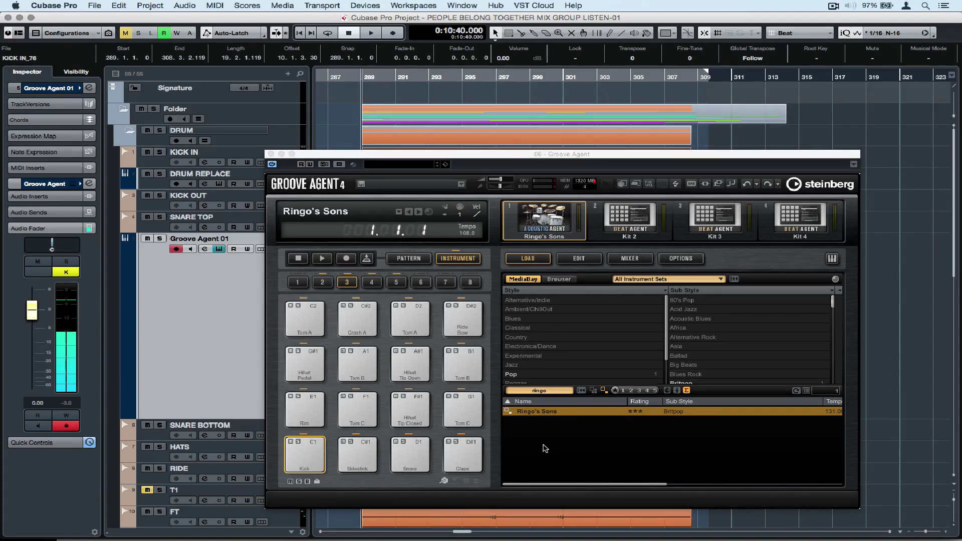
{"action": "key", "text": "super+w"}
{"action": "double_click", "coordinate": [410, 228]}
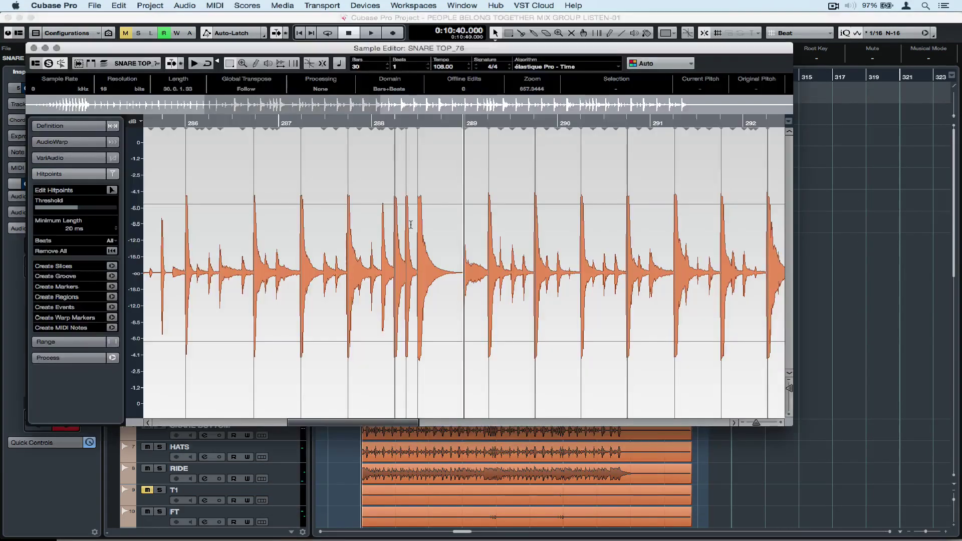
- Convert SNARE TOP hitpoints to D1 notes, velocity 127, length 1/8, then close the editor
{"action": "left_click", "coordinate": [111, 327]}
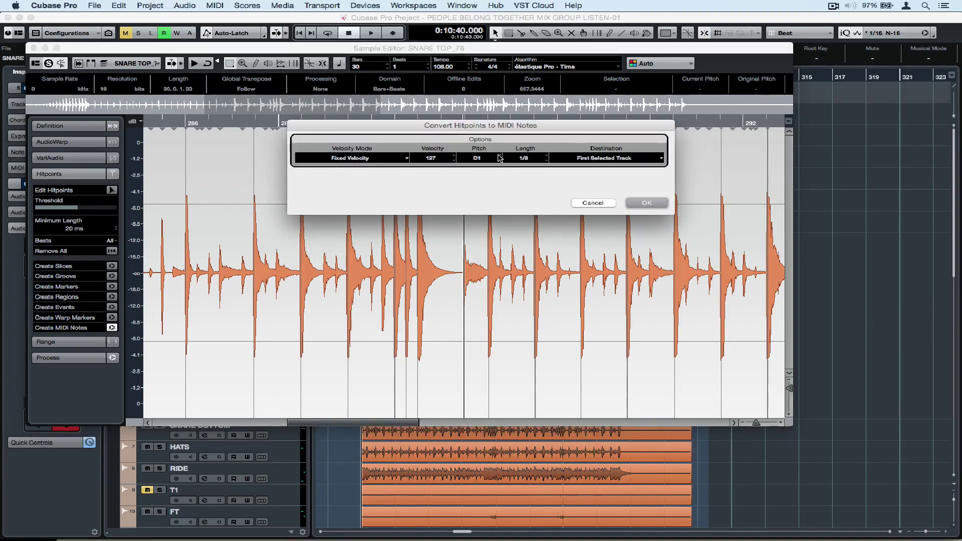
{"action": "left_click", "coordinate": [646, 203]}
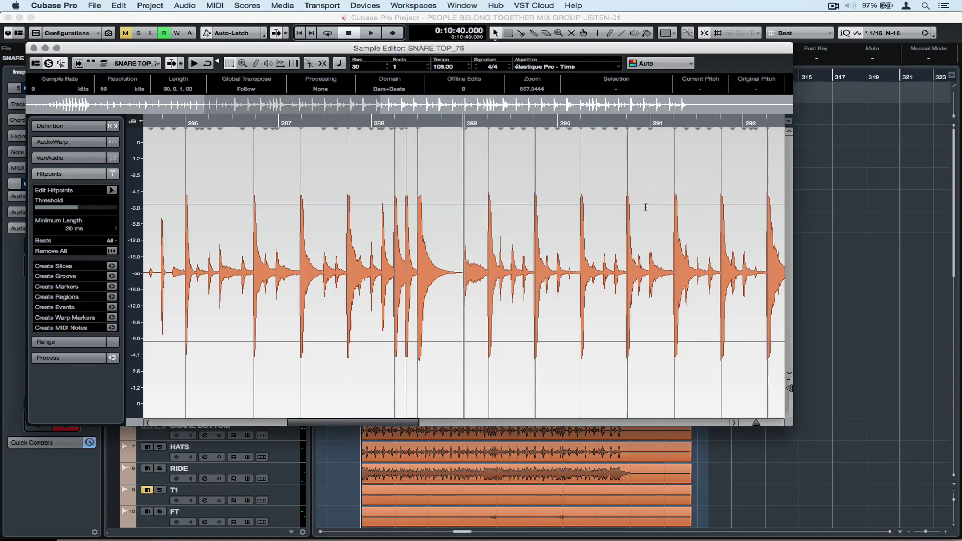
{"action": "key", "text": "super+w"}
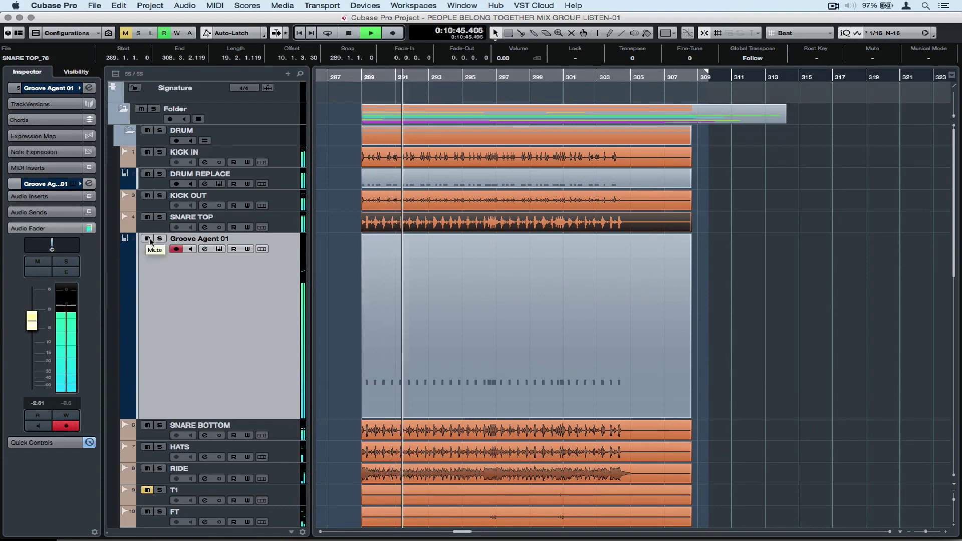
- Rename the Groove Agent 01 track to SNARE REPLACE
{"action": "double_click", "coordinate": [209, 239]}
{"action": "type", "text": "SNARE REPLACE"}
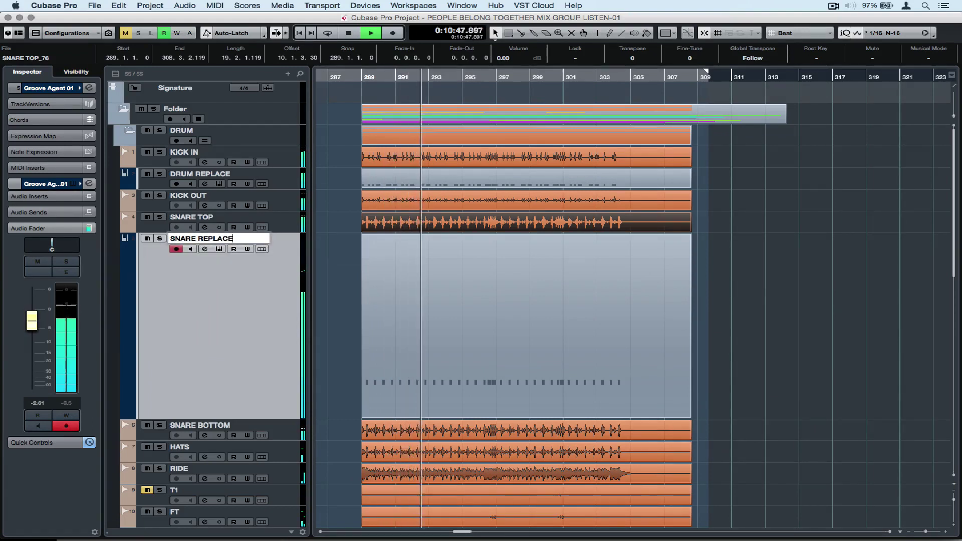
{"action": "key", "text": "Return"}
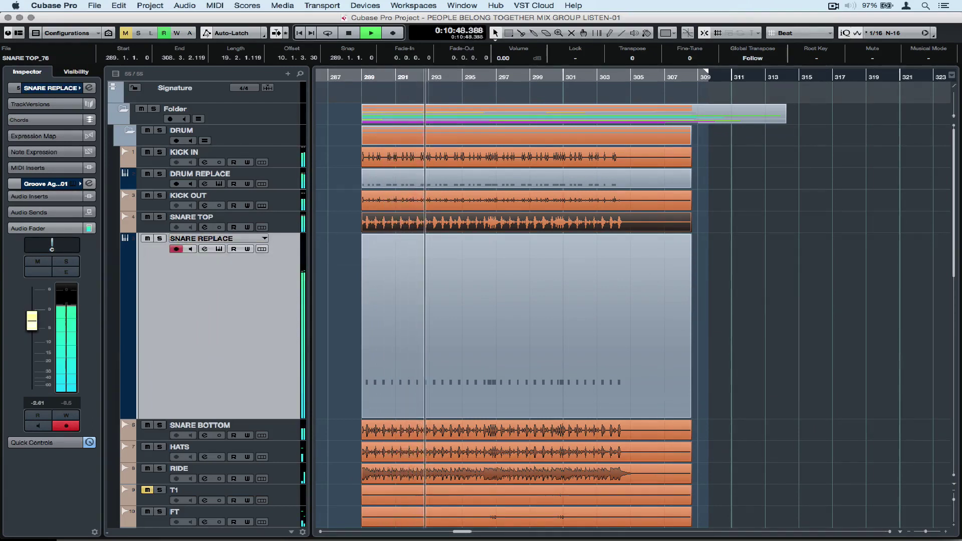
- Compare with both replace tracks muted, then lower SNARE REPLACE to -5.50 dB
{"action": "left_click", "coordinate": [147, 174]}
{"action": "left_click", "coordinate": [147, 239]}
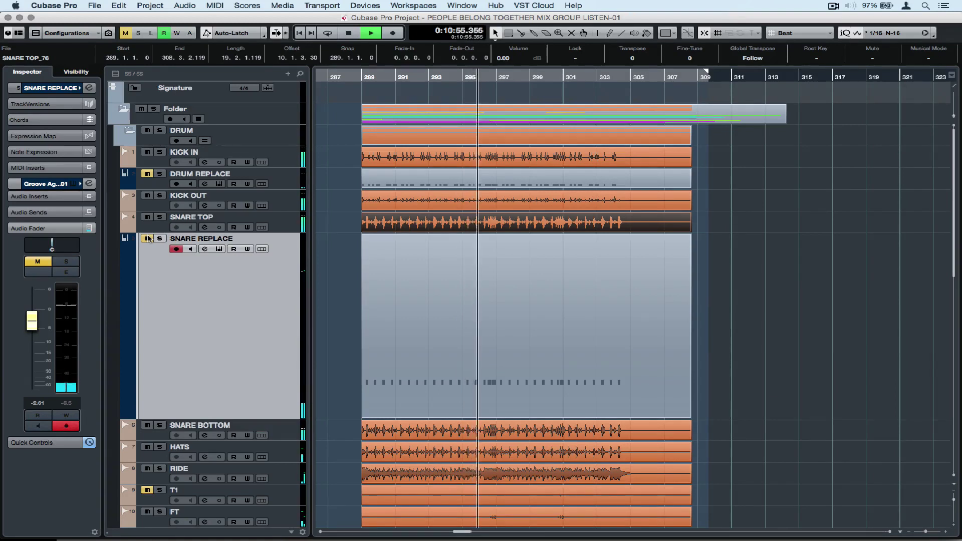
{"action": "left_click", "coordinate": [147, 238]}
{"action": "left_click", "coordinate": [147, 174]}
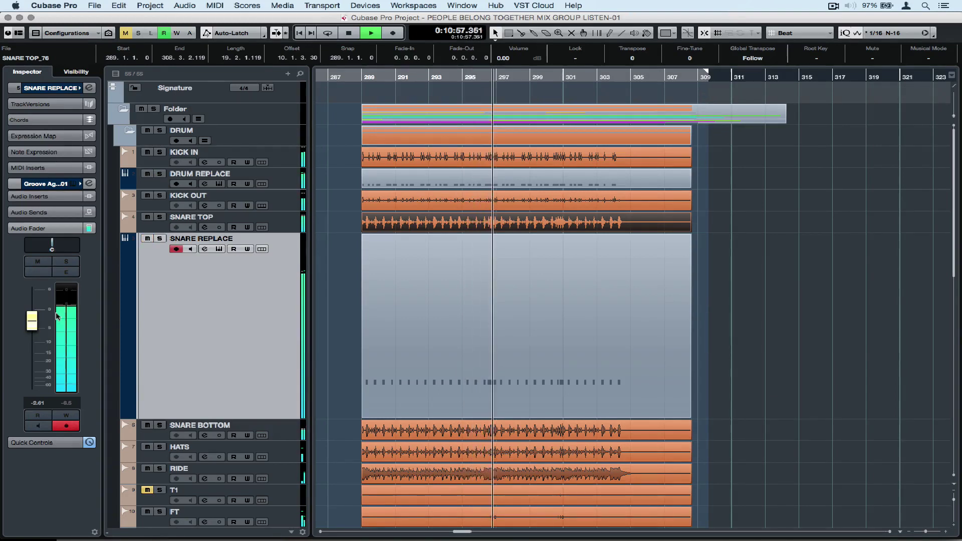
{"action": "left_click_drag", "start_coordinate": [32, 322], "coordinate": [31, 335]}
{"action": "key", "text": "space"}
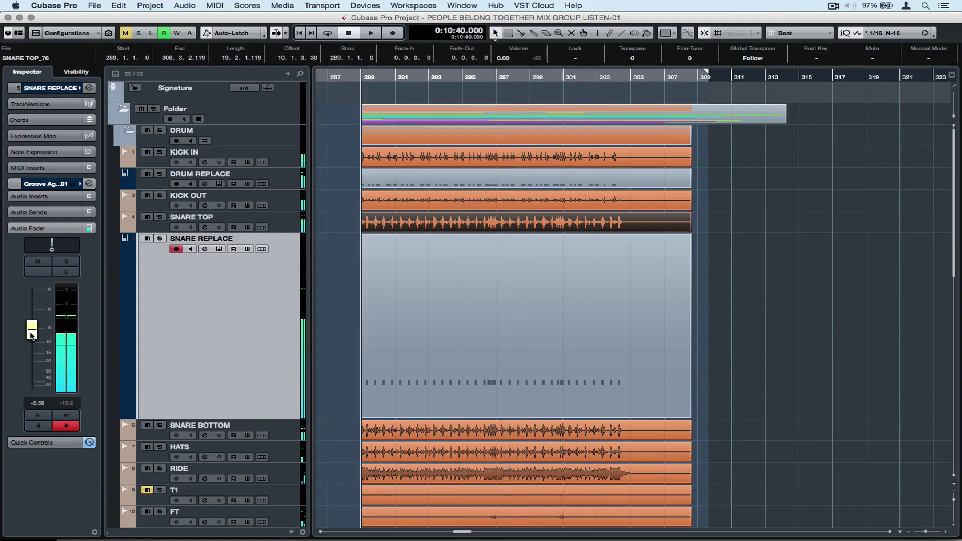
- Open SNARE REPLACE's Groove Agent edit page and set the drum sound type to A
{"action": "left_click", "coordinate": [218, 249]}
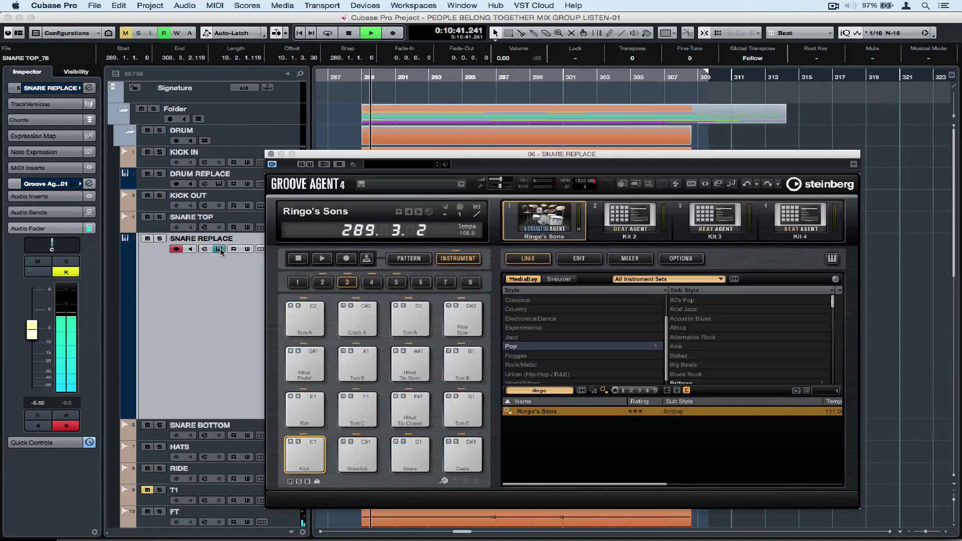
{"action": "left_click", "coordinate": [582, 257]}
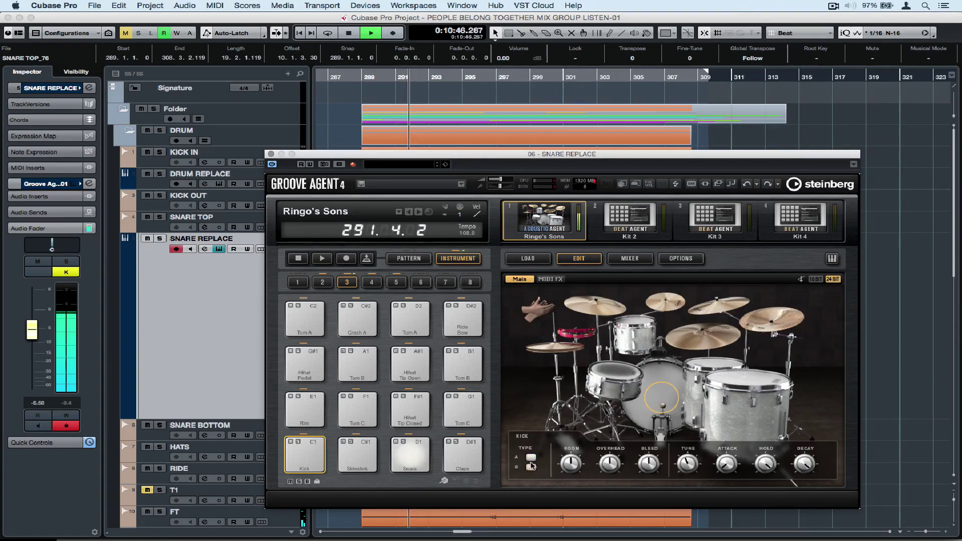
{"action": "left_click", "coordinate": [530, 457]}
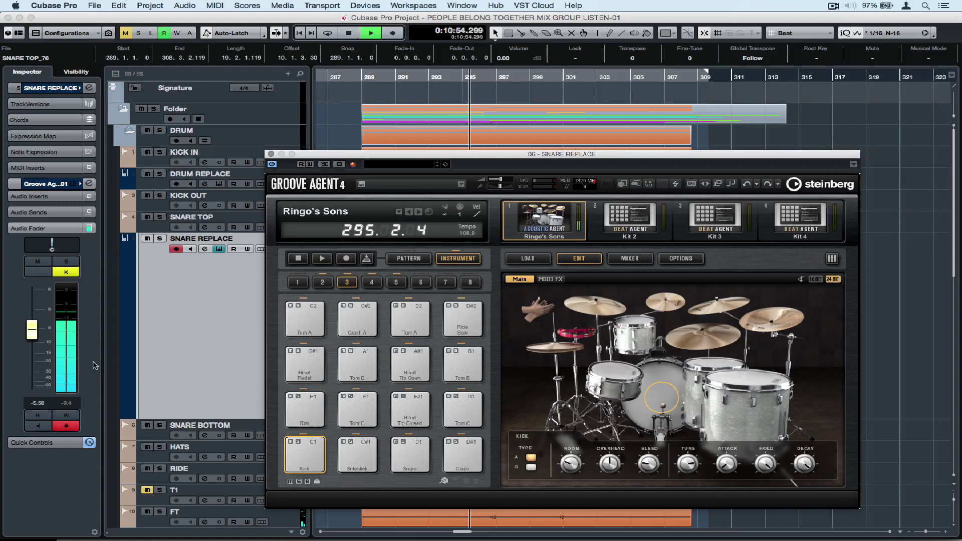
- Raise the SNARE REPLACE track volume to about -1.14 dB and show the kit mixer
{"action": "left_click_drag", "start_coordinate": [35, 330], "coordinate": [35, 316]}
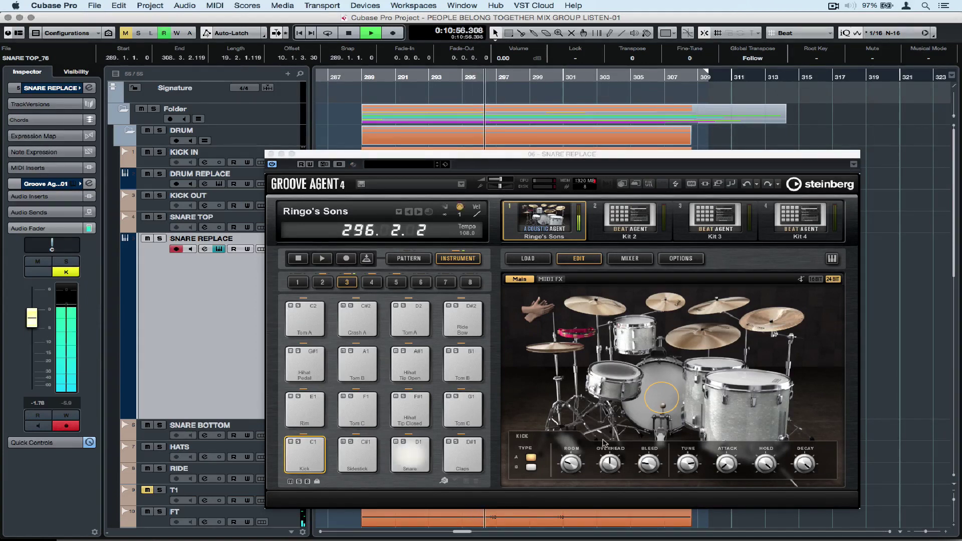
{"action": "left_click", "coordinate": [688, 465]}
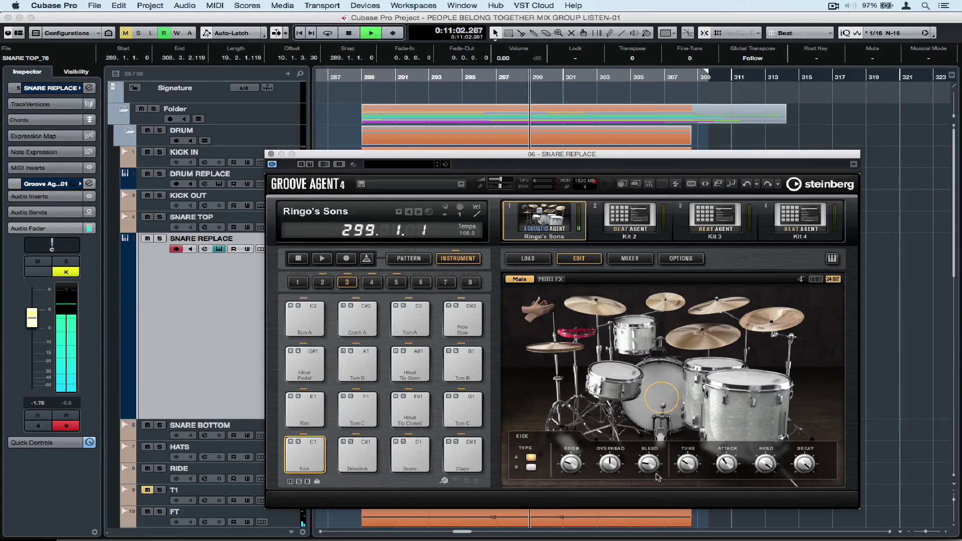
{"action": "left_click_drag", "start_coordinate": [30, 317], "coordinate": [29, 313]}
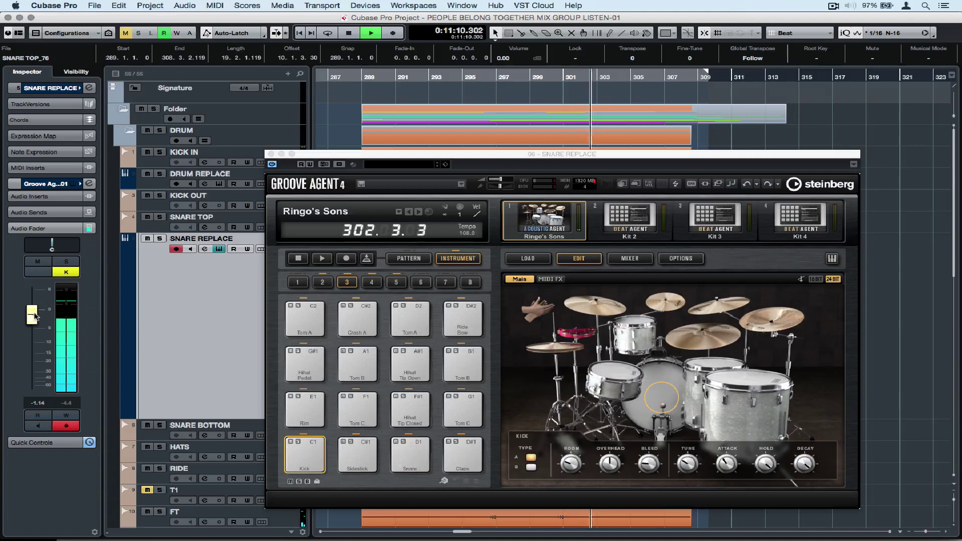
{"action": "left_click", "coordinate": [624, 258]}
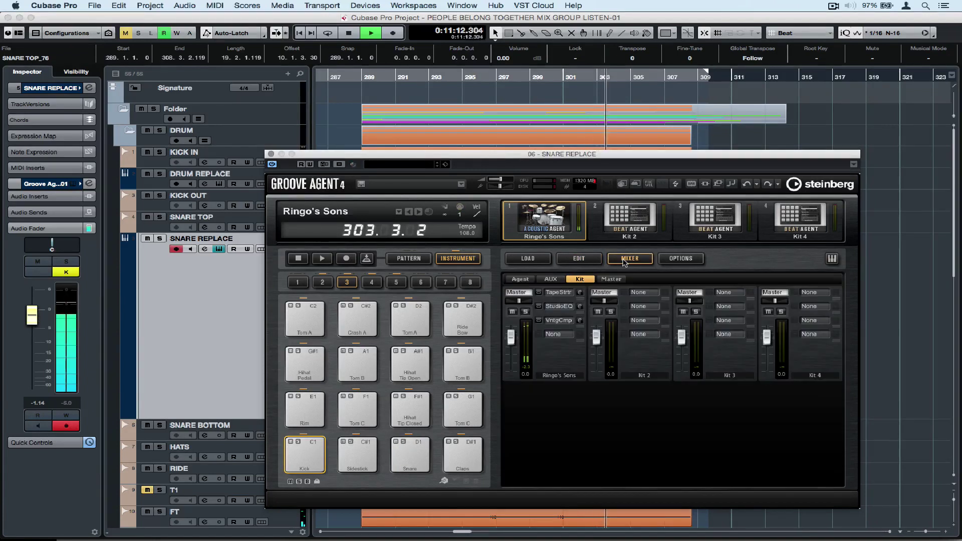